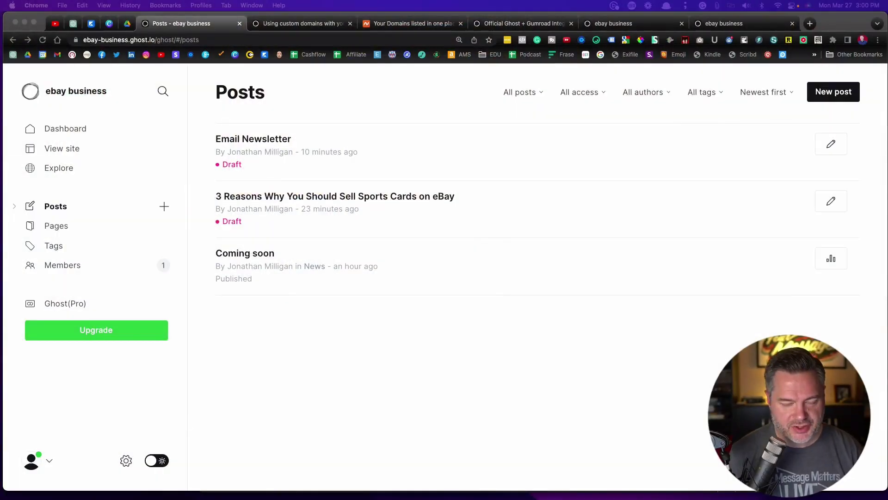
Focus the browser and glance at the Ghost account menu before closing it.
click(71, 128)
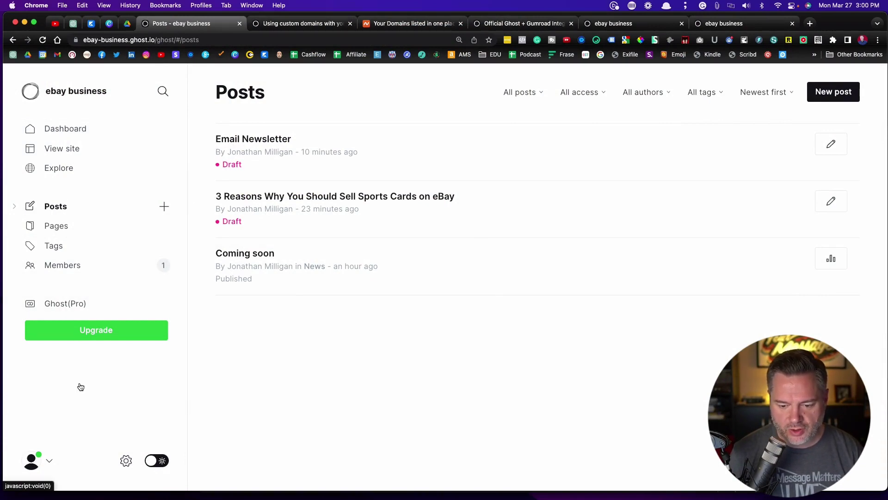
click(32, 467)
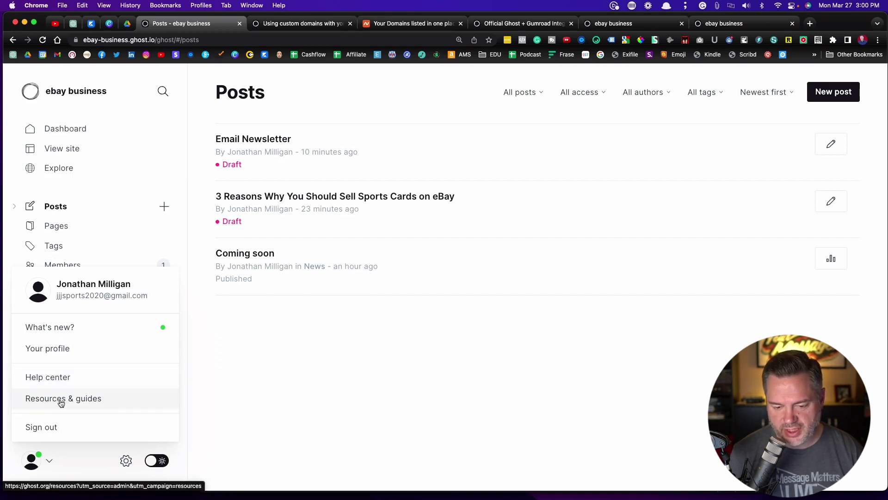
click(93, 454)
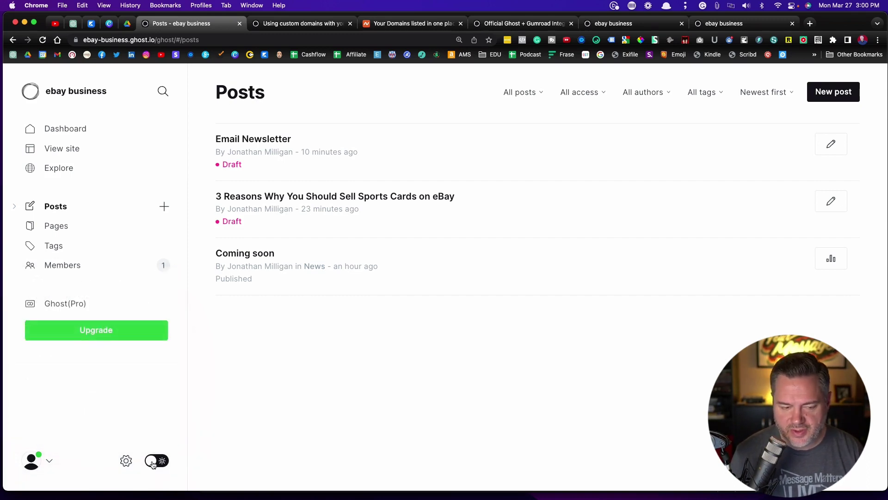
Try the dark theme twice, leaving the admin in the light theme.
click(160, 461)
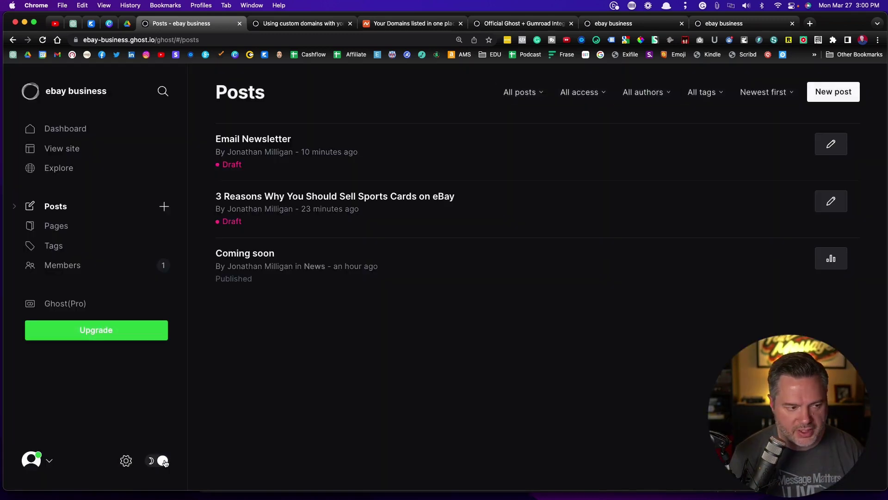
click(156, 461)
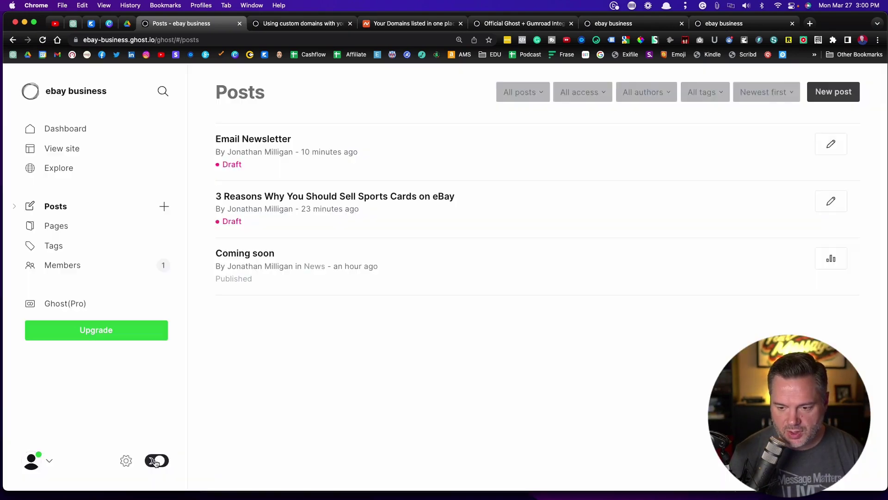
click(160, 463)
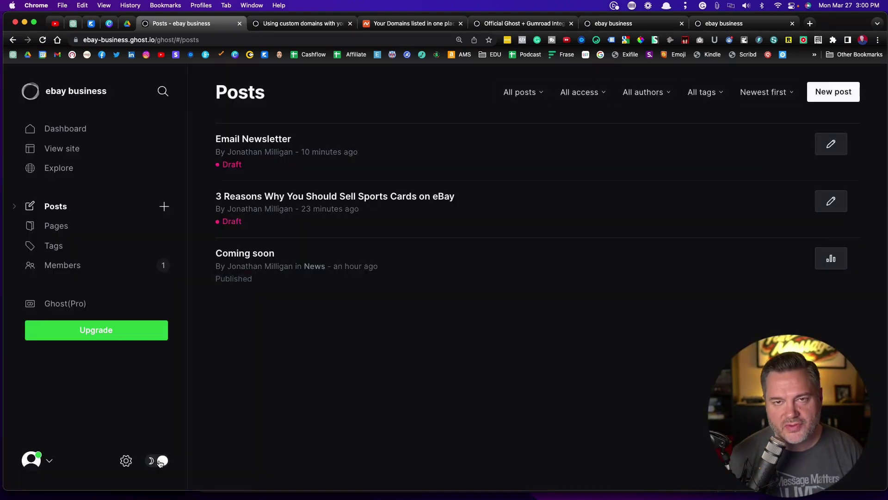
click(160, 462)
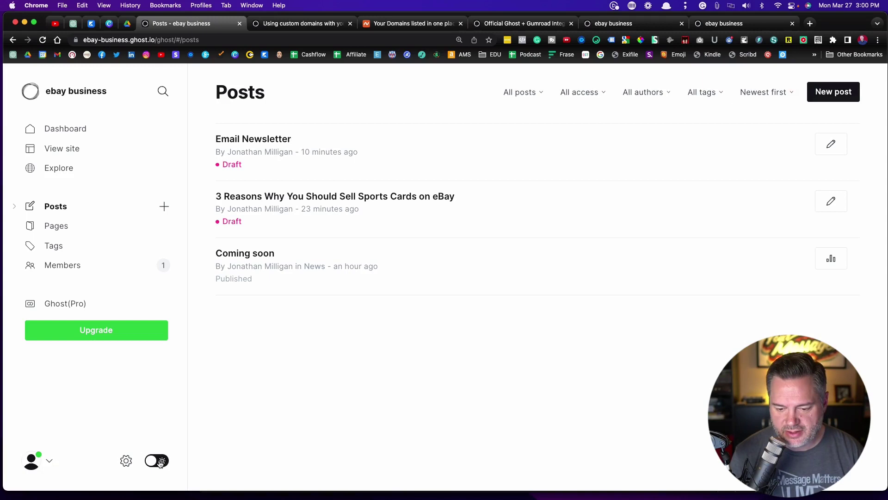
Open the site settings and go to the Integrations section.
click(125, 462)
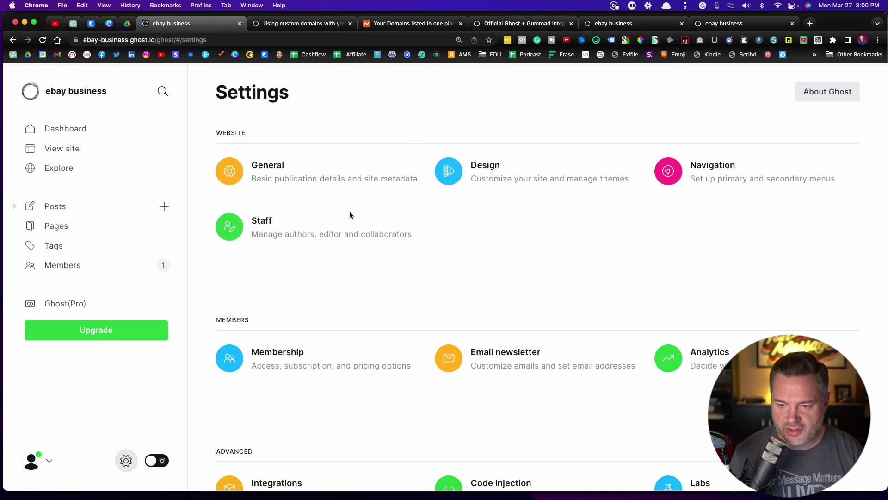
scroll(414, 250, down, 3)
scroll(398, 273, down, 1)
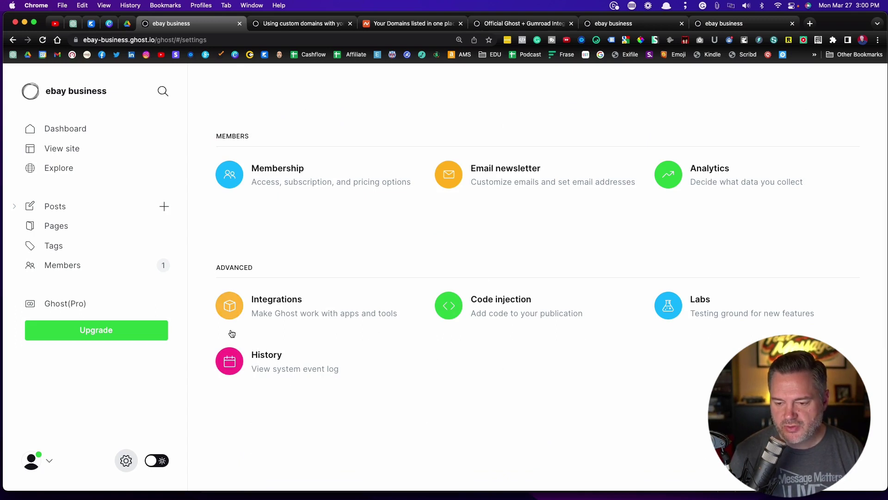
click(232, 315)
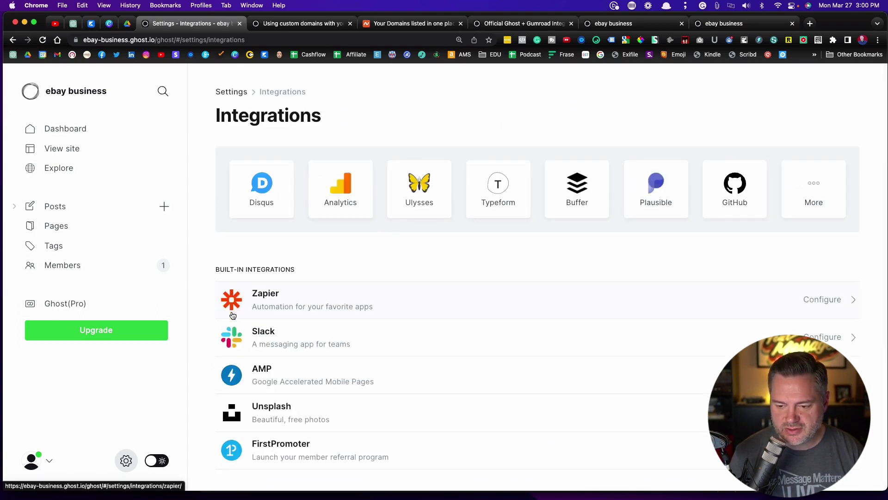
Browse the integrations and the Google Analytics guide, then return to the Integrations tab.
scroll(385, 322, down, 5)
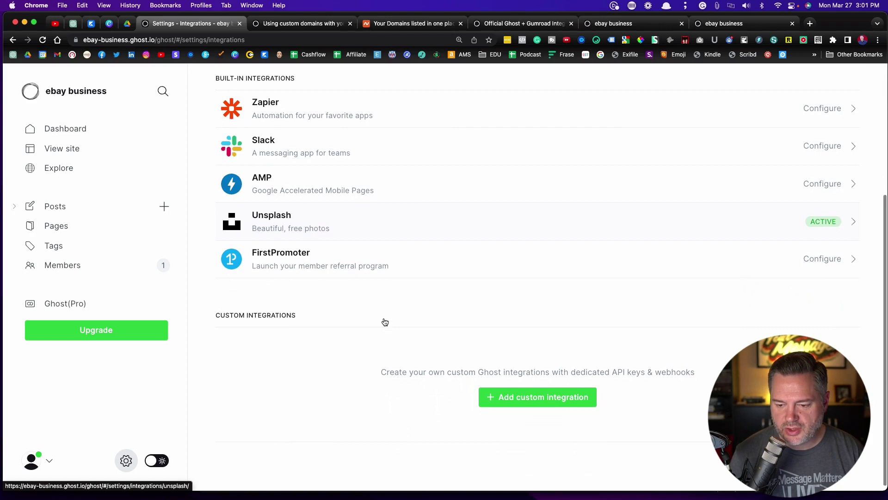
scroll(385, 321, up, 5)
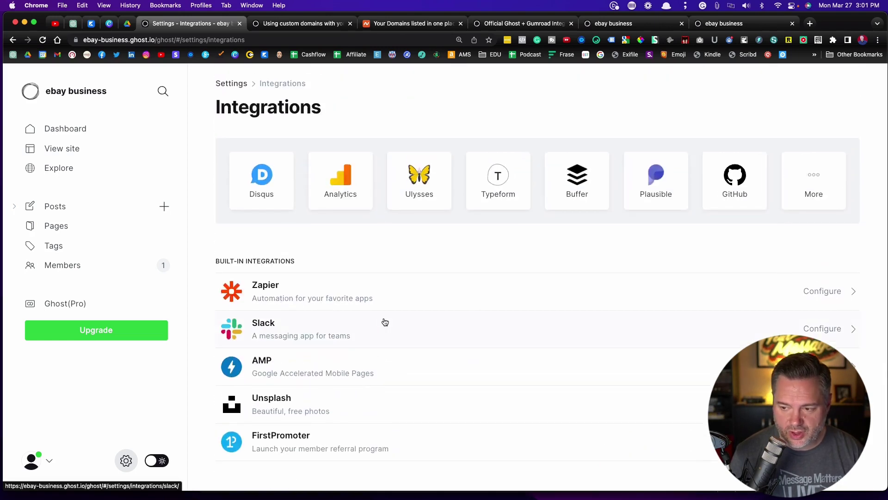
scroll(385, 321, down, 5)
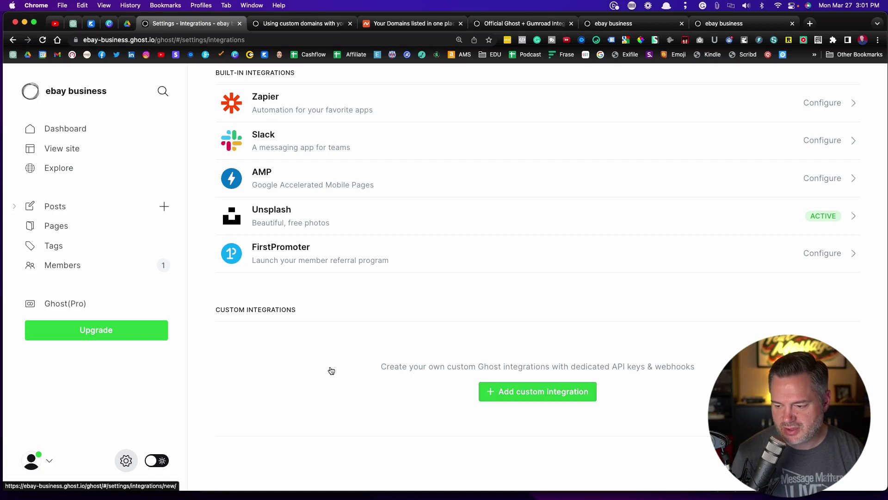
scroll(328, 369, up, 4)
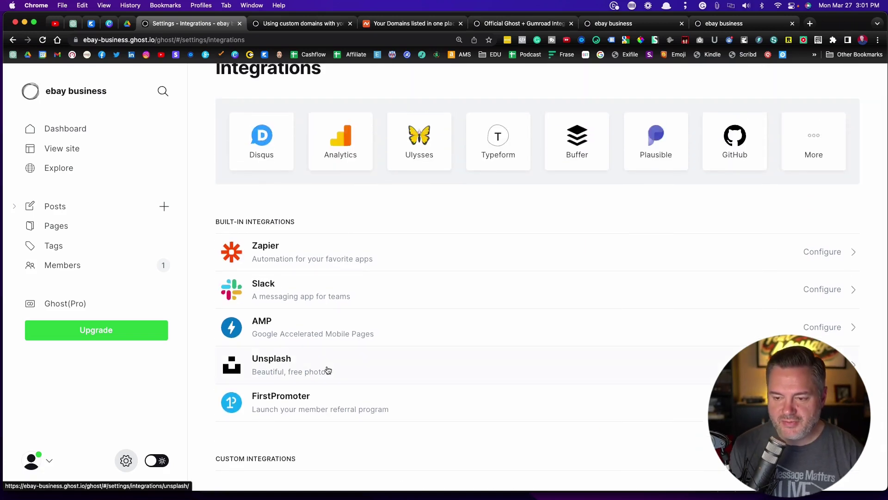
scroll(327, 369, up, 1)
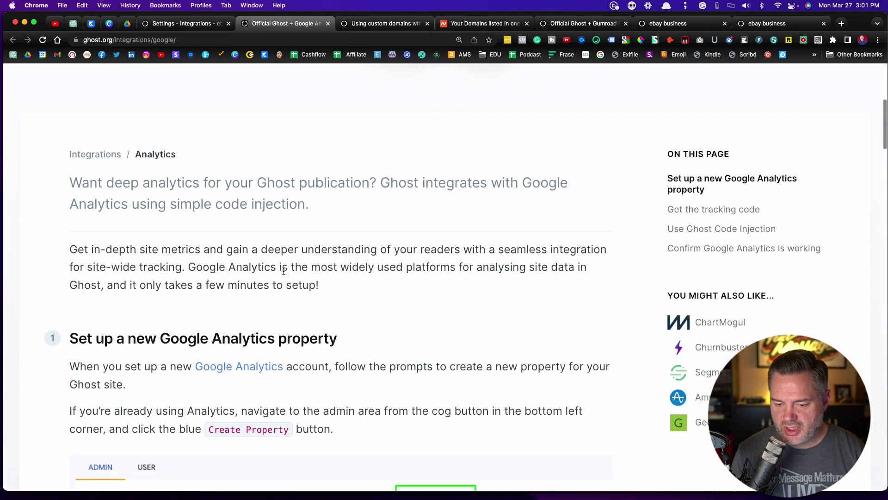
scroll(284, 272, down, 3)
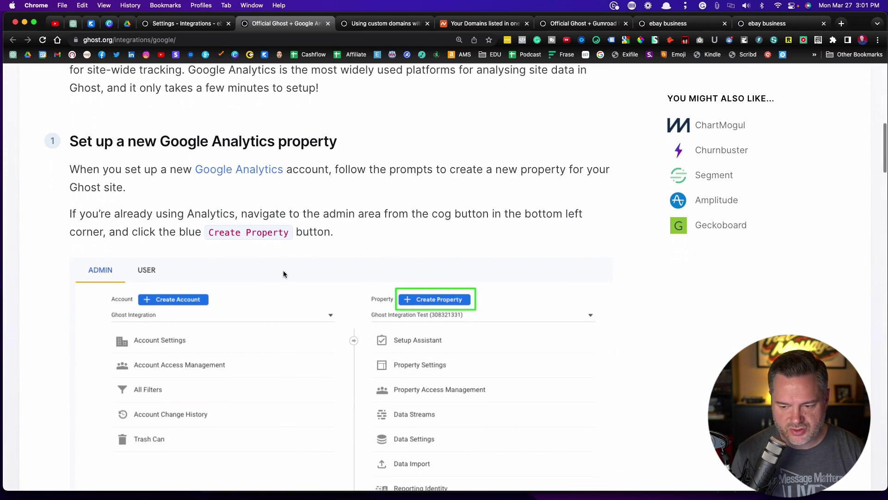
scroll(284, 274, down, 12)
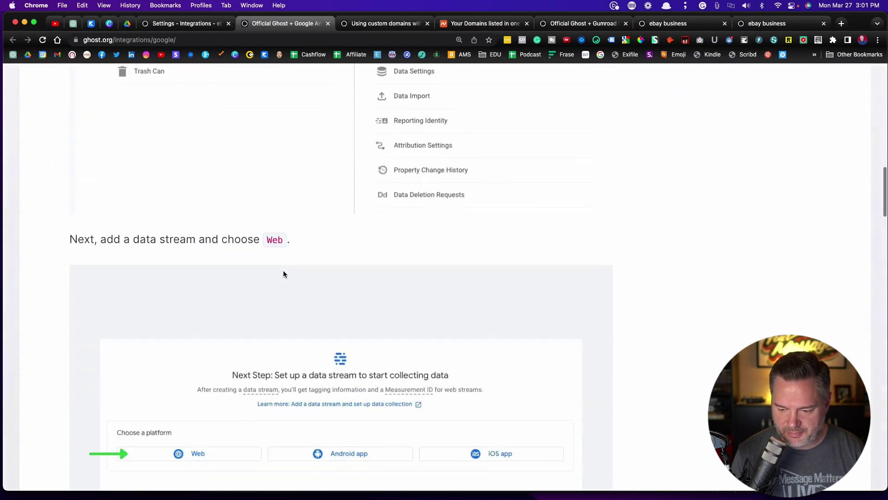
scroll(284, 274, up, 13)
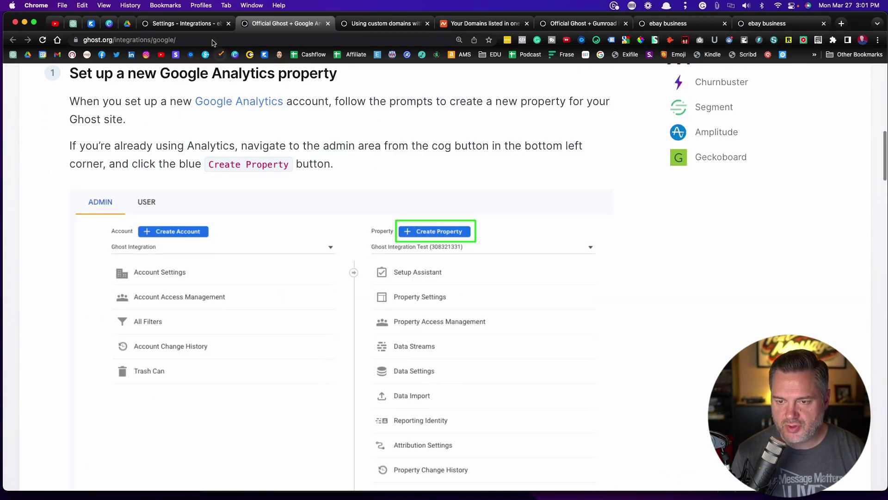
click(195, 27)
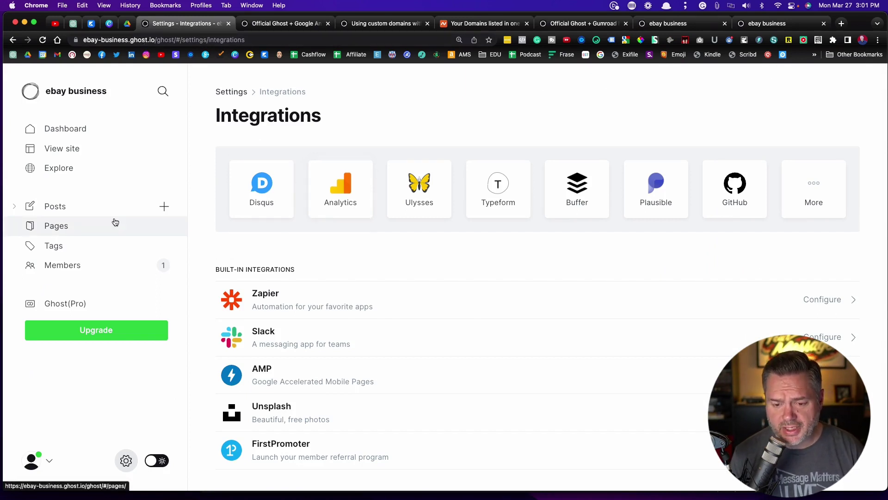
Open the Ghost(Pro) domain settings and review the billing and subscription plans.
click(73, 305)
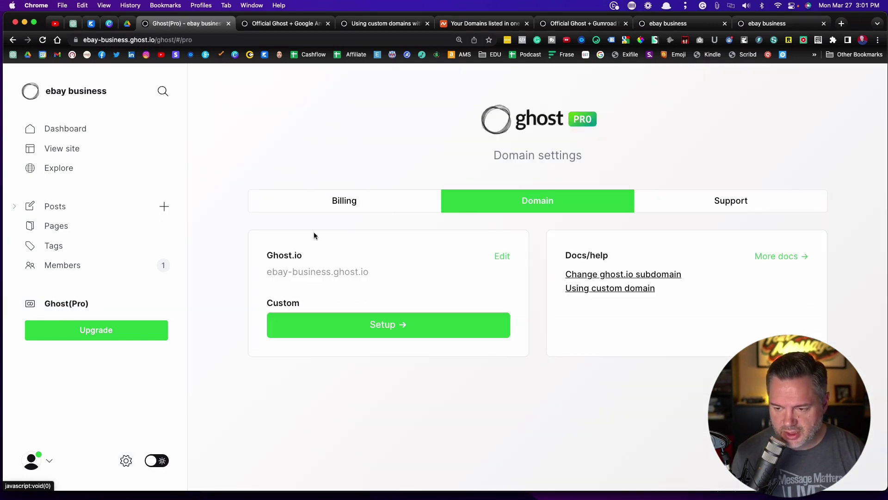
click(344, 203)
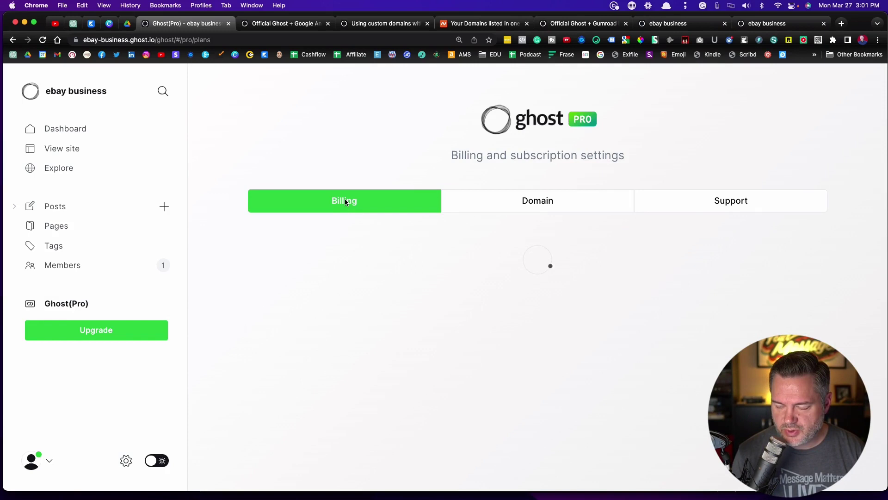
scroll(372, 321, down, 7)
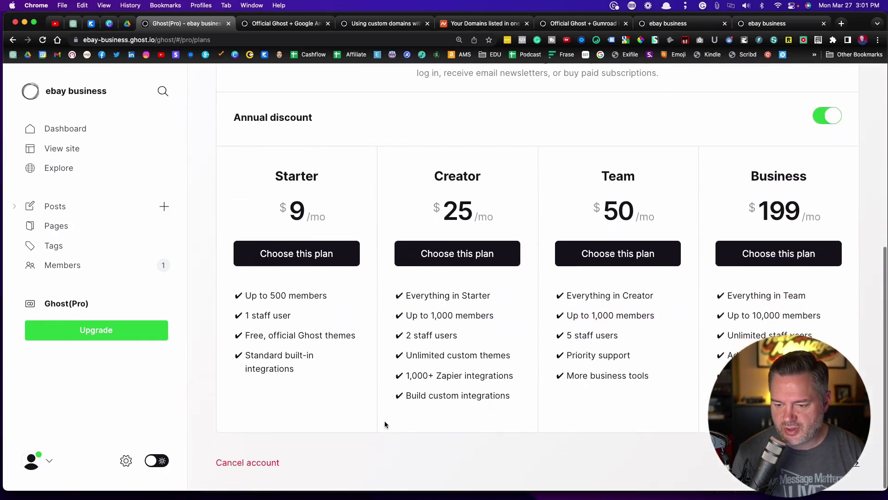
scroll(385, 424, up, 3)
scroll(385, 425, up, 5)
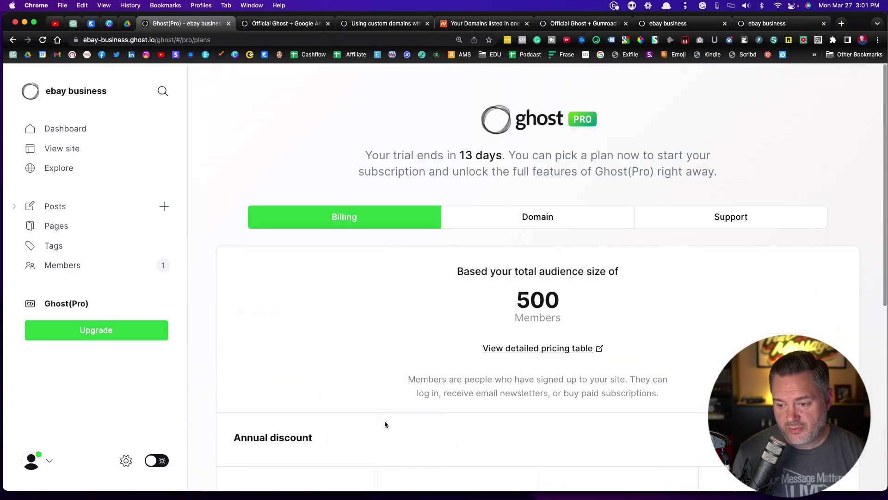
Check the domain settings and the Ghost(Pro) support contact, then return to domain settings.
click(529, 219)
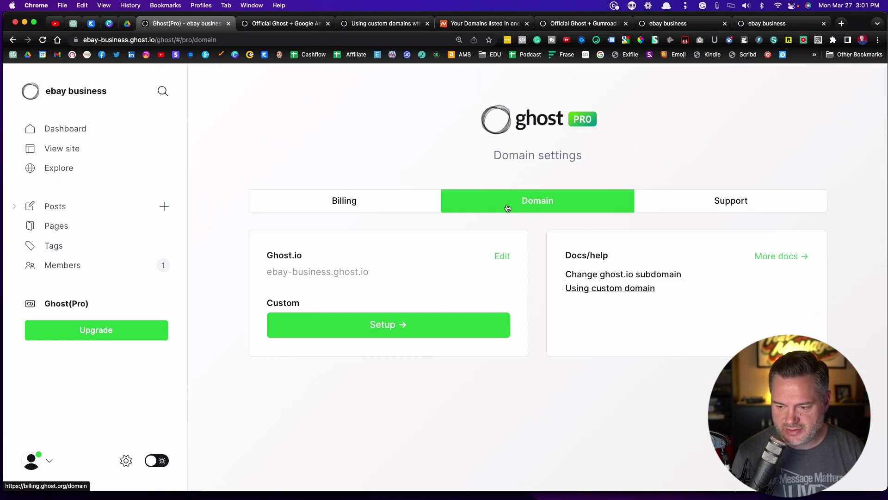
click(715, 200)
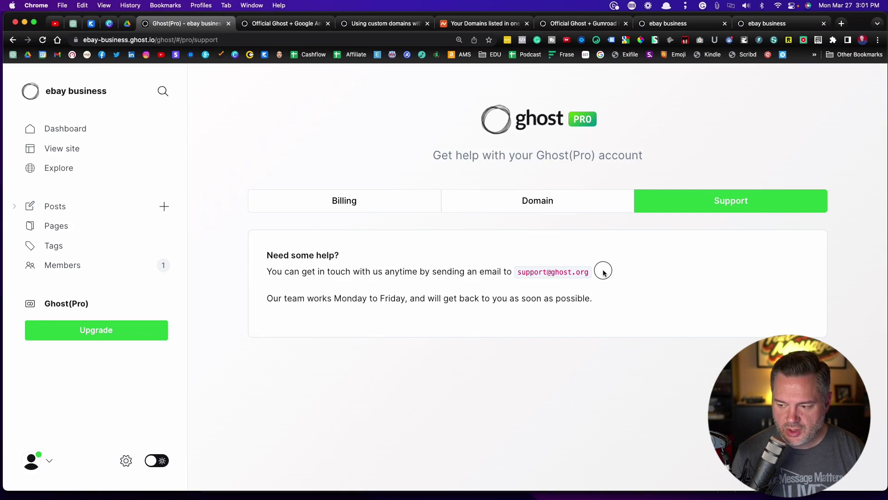
drag(603, 271, 508, 271)
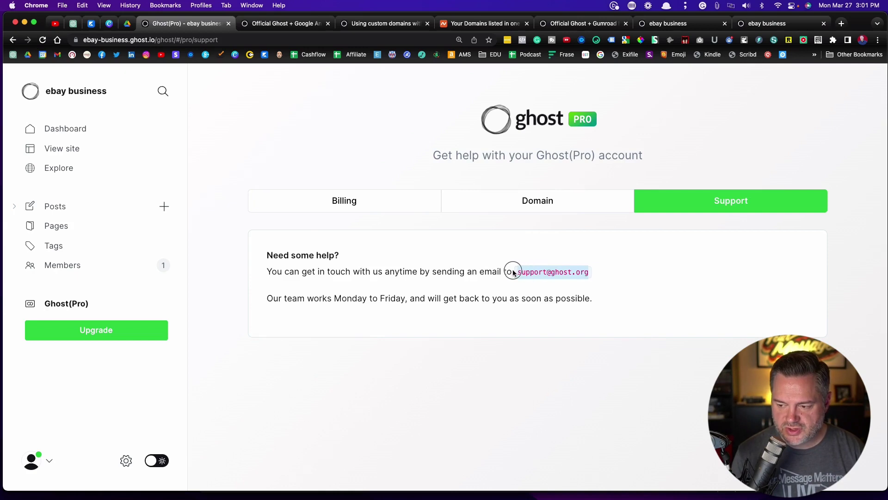
click(442, 245)
click(522, 205)
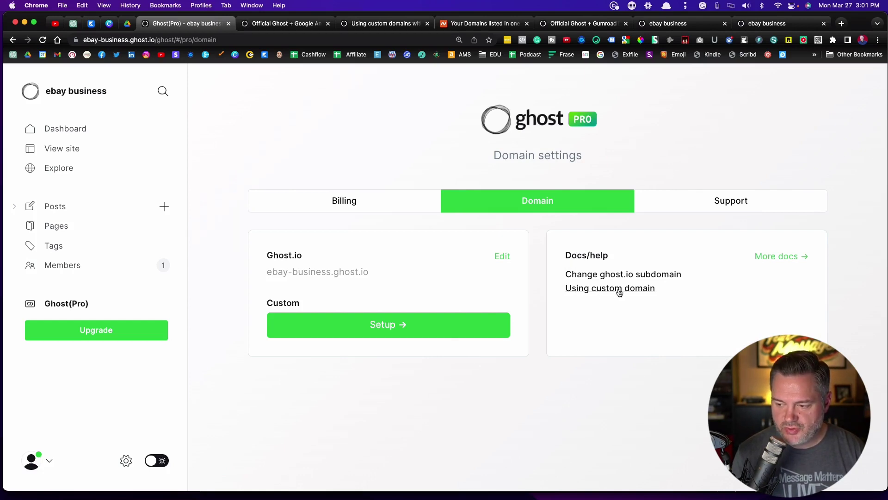
Close the Google Analytics guide and read the help article on custom domains.
click(327, 24)
click(284, 26)
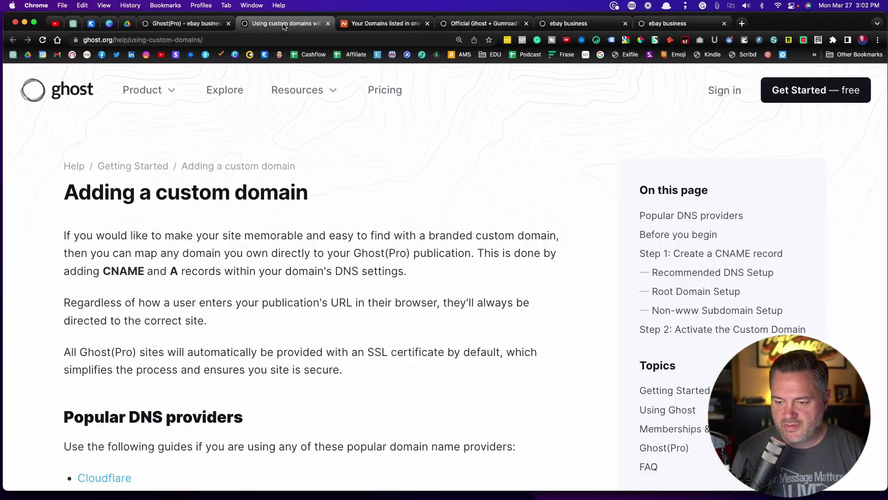
scroll(261, 303, down, 1)
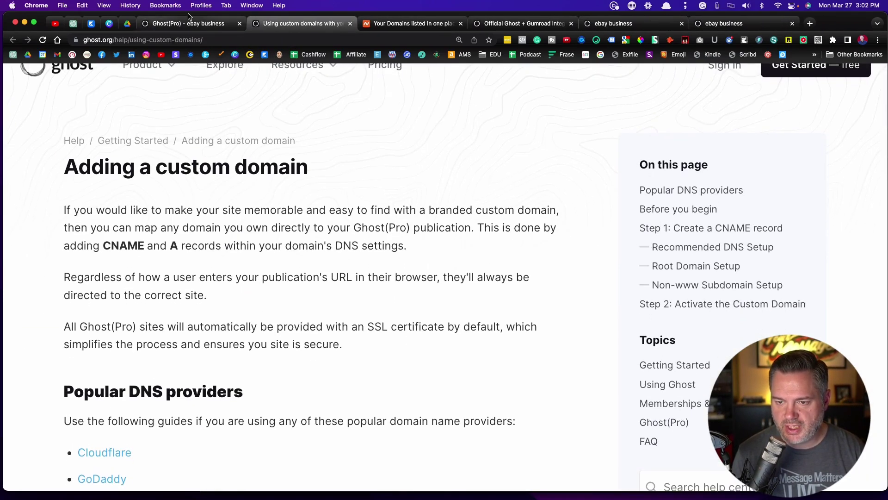
Start Ghost(Pro) custom domain setup, review its CNAME and A records, then view Namecheap's domain list.
click(190, 24)
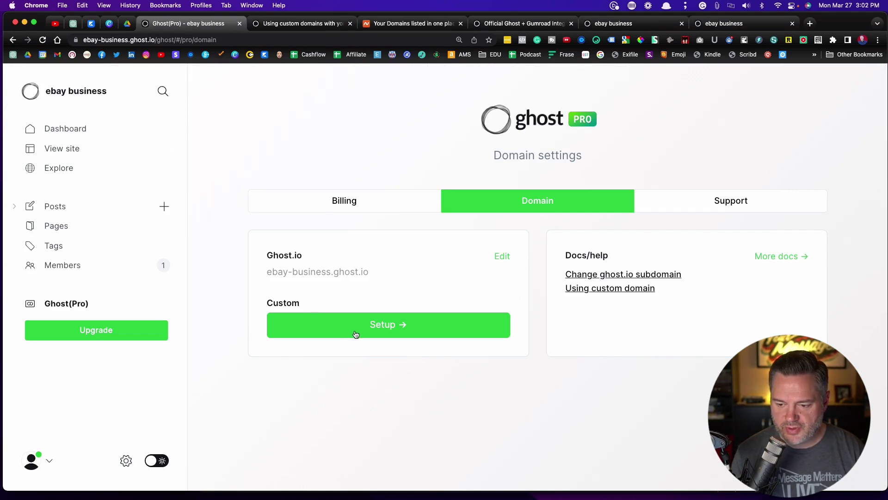
click(380, 327)
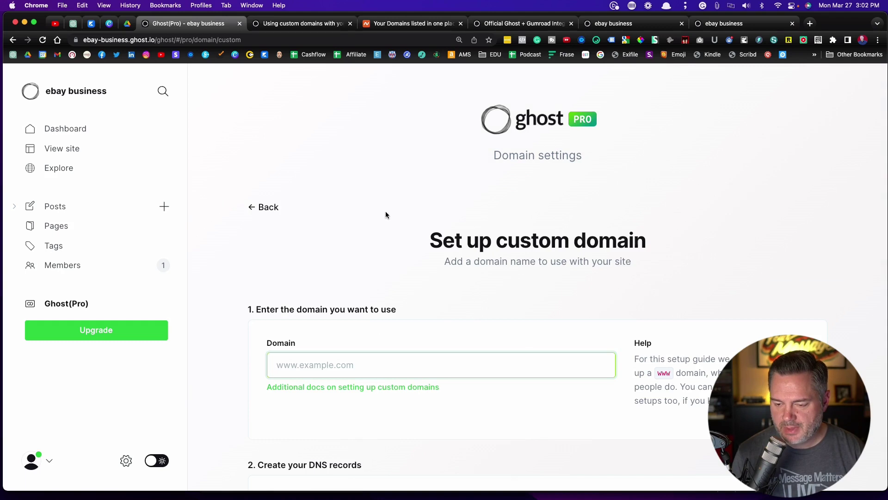
scroll(385, 215, down, 5)
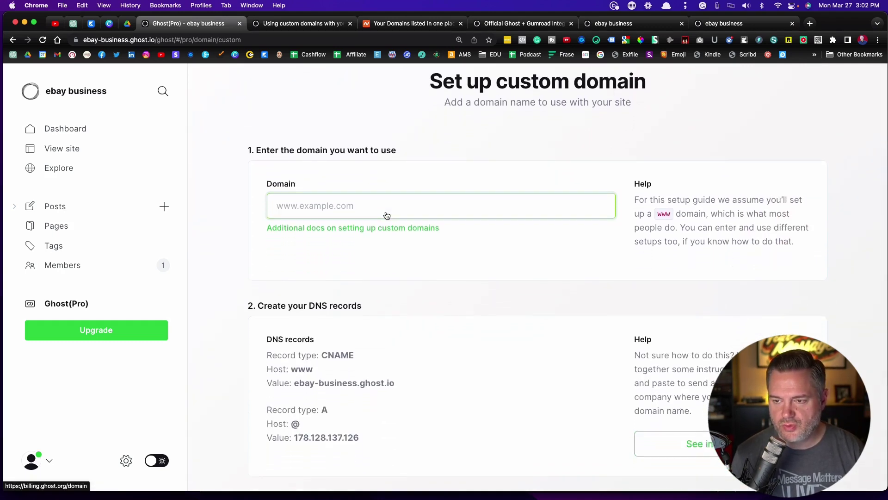
click(394, 28)
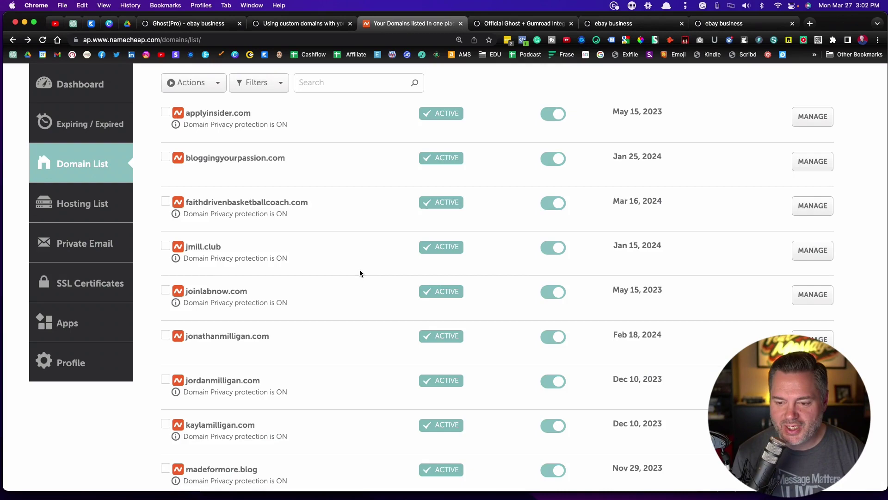
scroll(321, 258, down, 2)
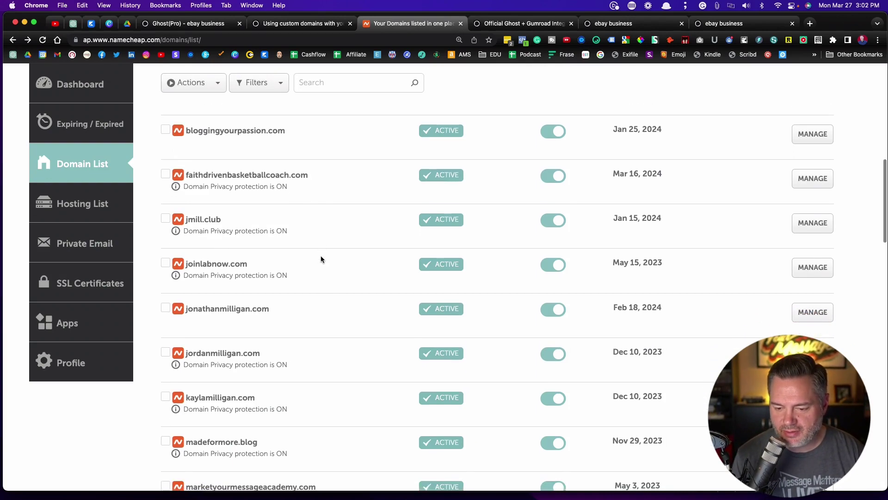
scroll(321, 256, up, 3)
scroll(321, 256, down, 8)
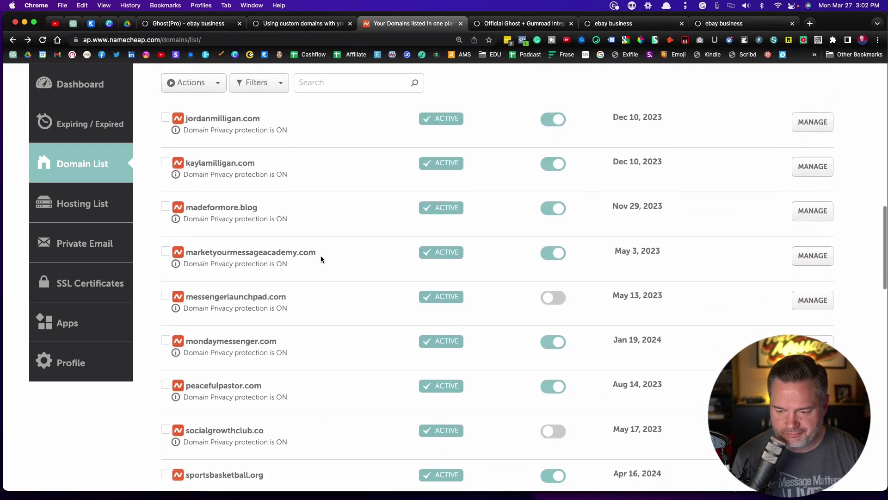
scroll(321, 255, down, 5)
scroll(250, 241, up, 2)
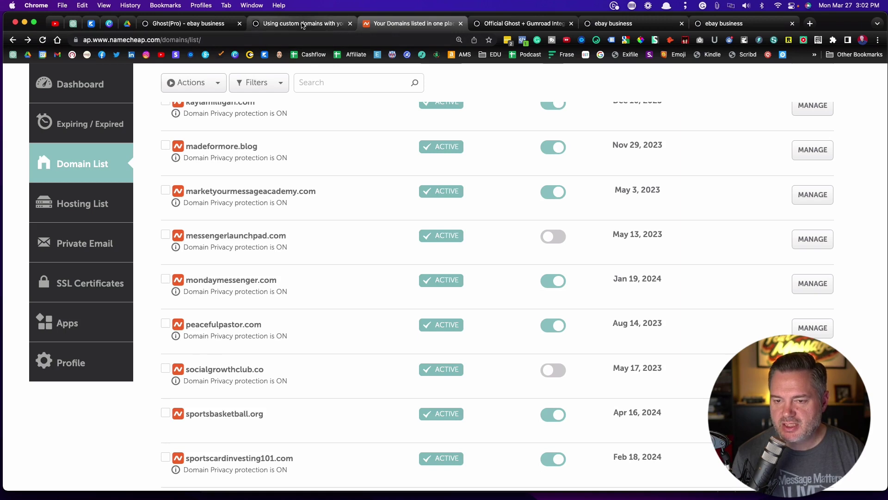
click(176, 24)
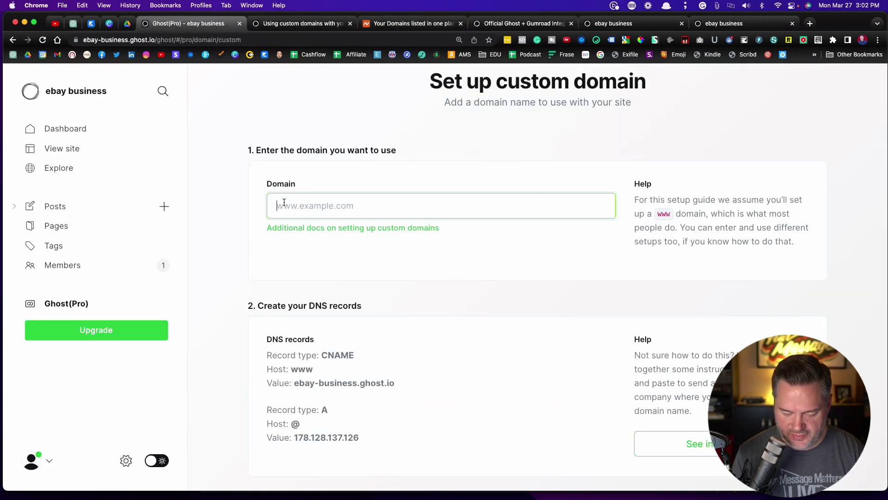
text(www.m)
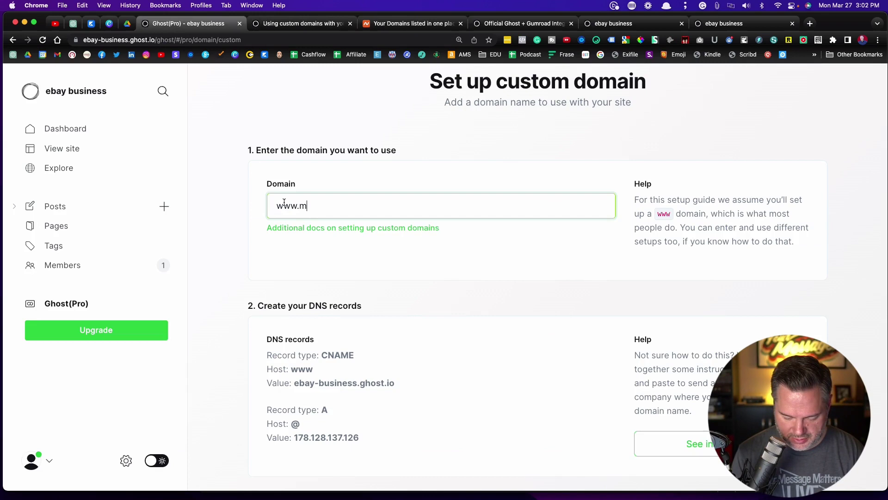
text(essengerl)
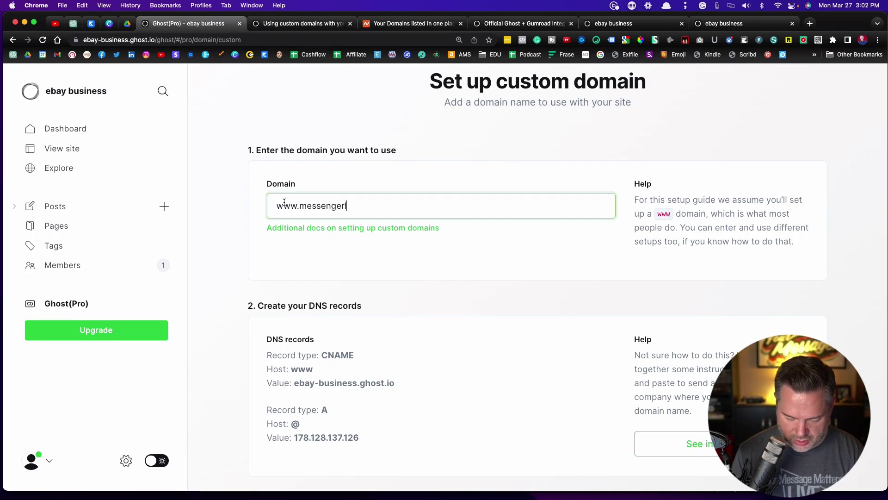
text(aunchpad.com)
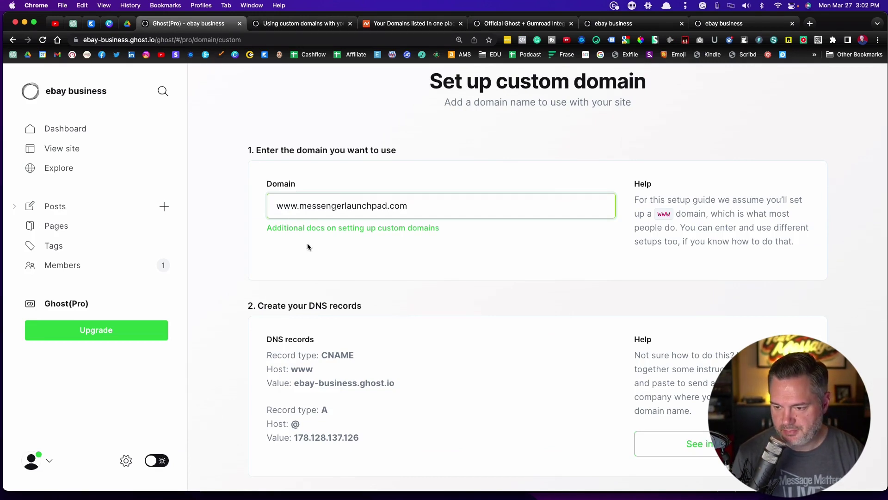
click(337, 259)
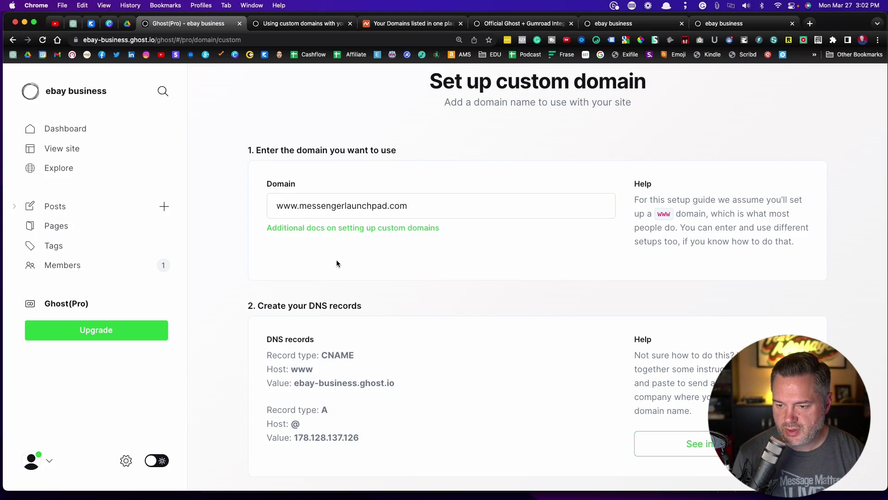
scroll(402, 268, down, 3)
scroll(402, 271, down, 4)
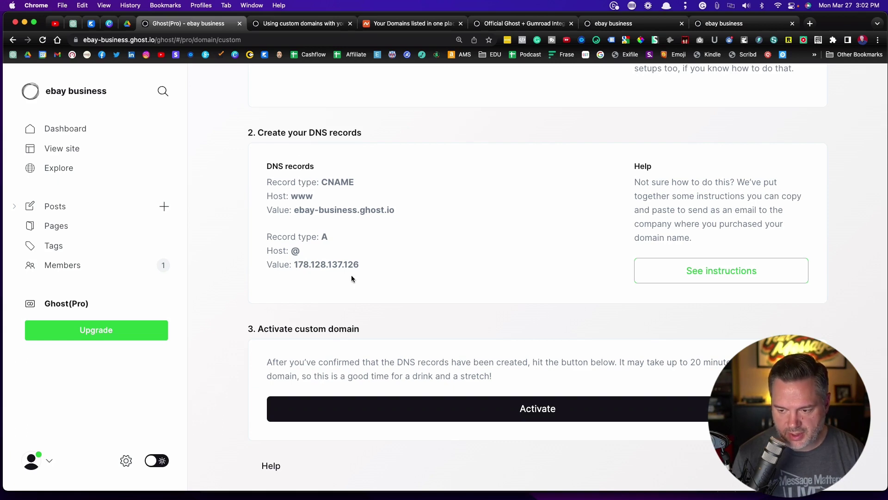
Zoom in to review the required DNS records, then return to Namecheap's domain list.
drag(351, 275, 253, 164)
click(403, 181)
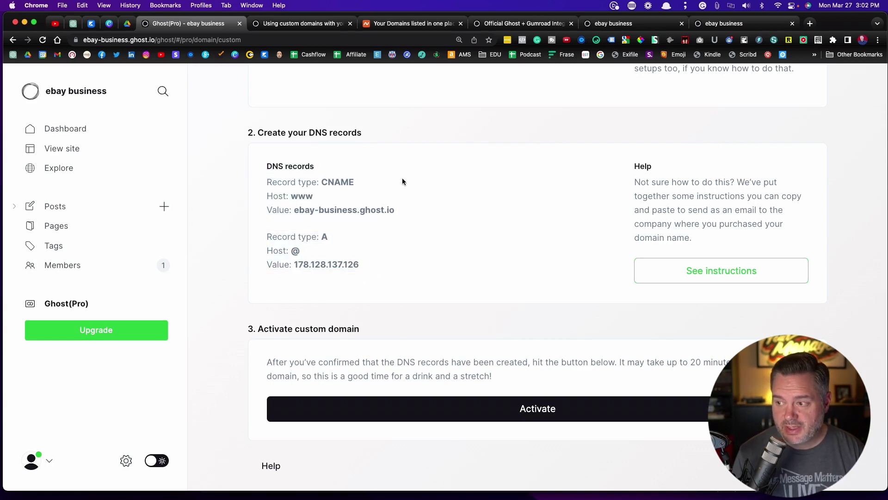
click(878, 40)
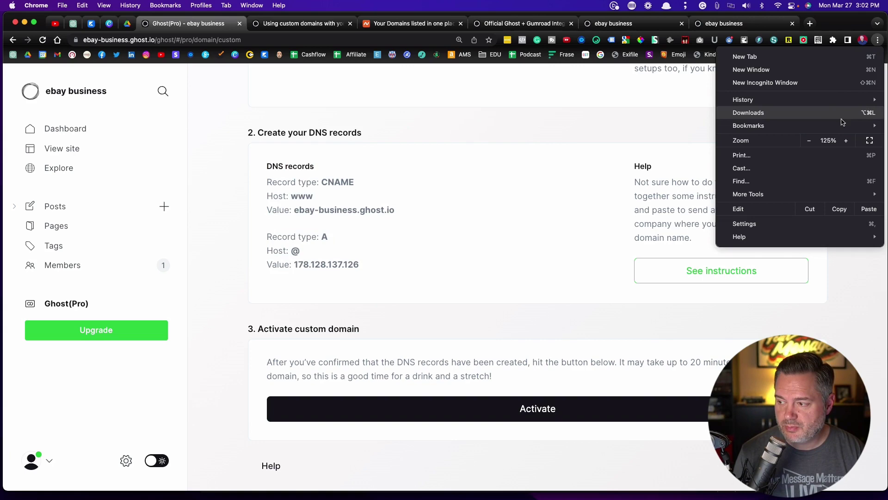
click(846, 140)
click(523, 285)
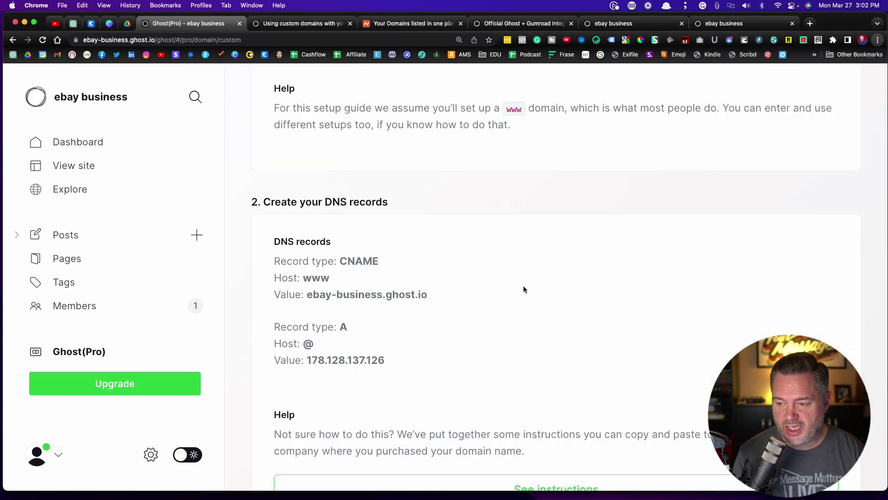
scroll(464, 276, down, 1)
scroll(464, 276, down, 2)
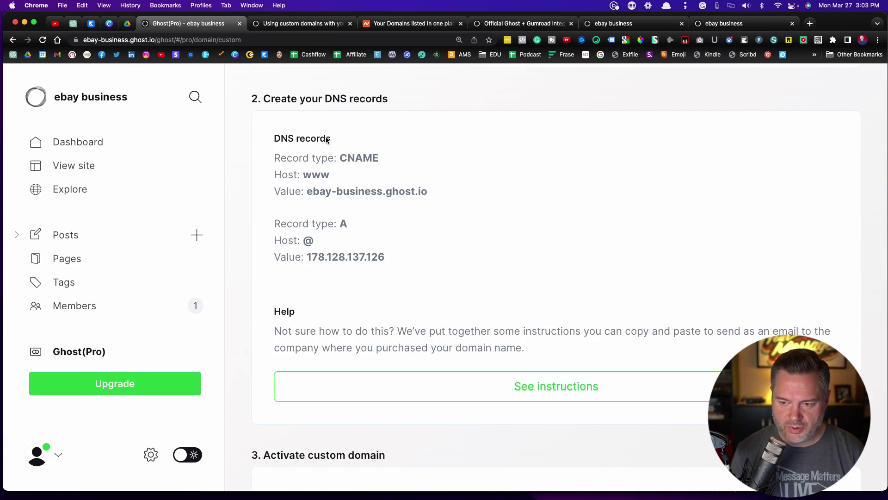
drag(327, 139, 260, 137)
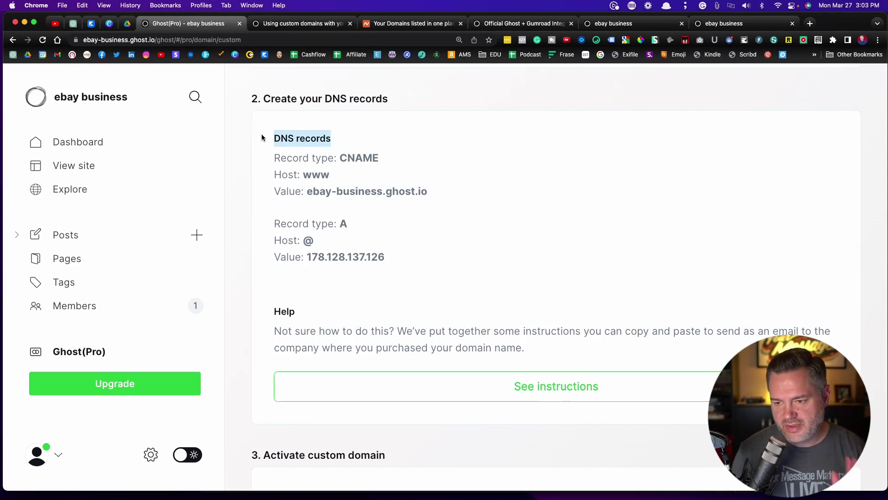
click(422, 23)
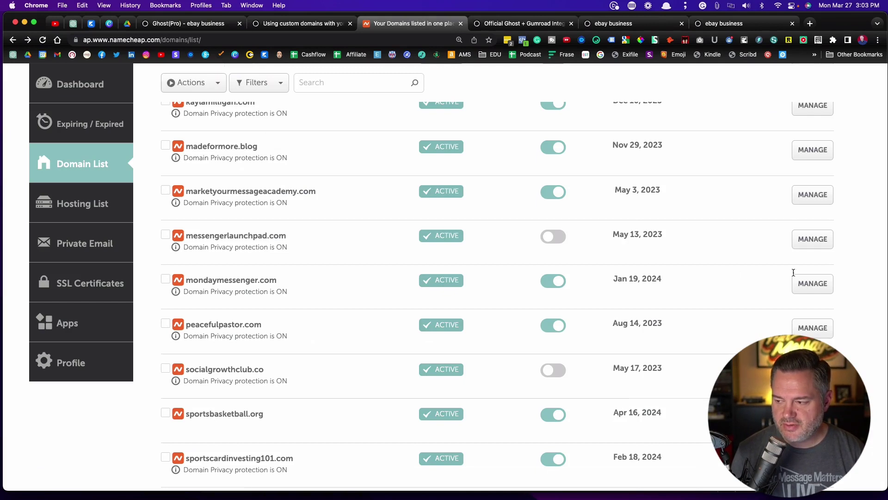
Open Advanced DNS for messengerlaunchpad.com and zoom the browser to 175%.
click(813, 242)
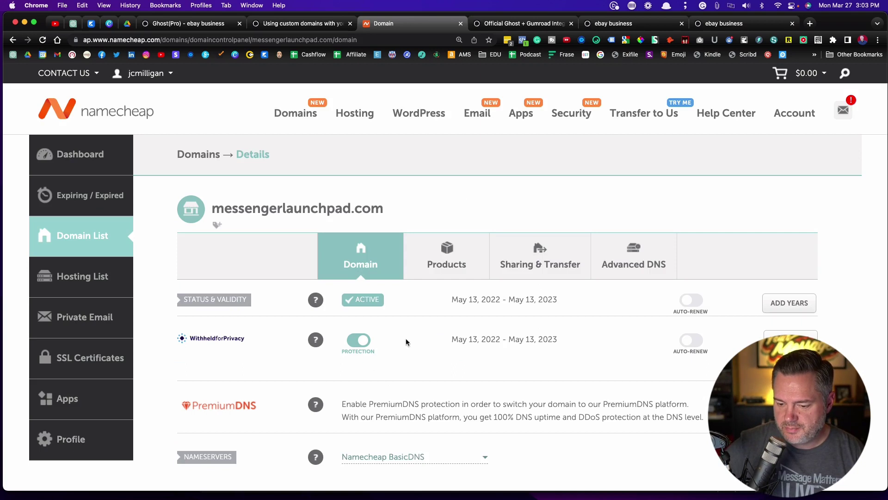
click(635, 266)
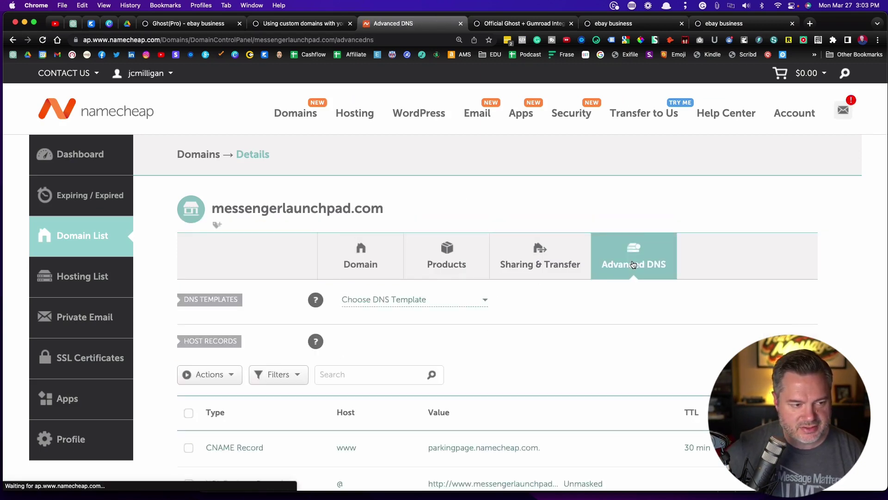
scroll(633, 264, down, 3)
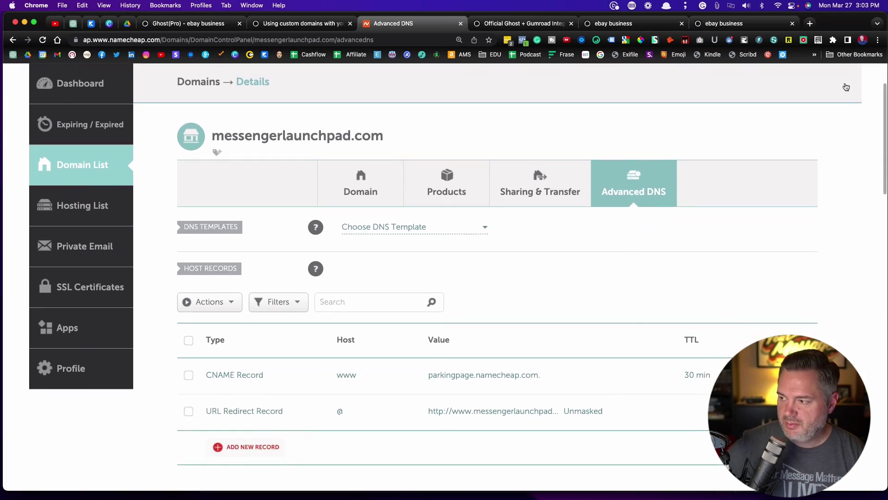
click(877, 40)
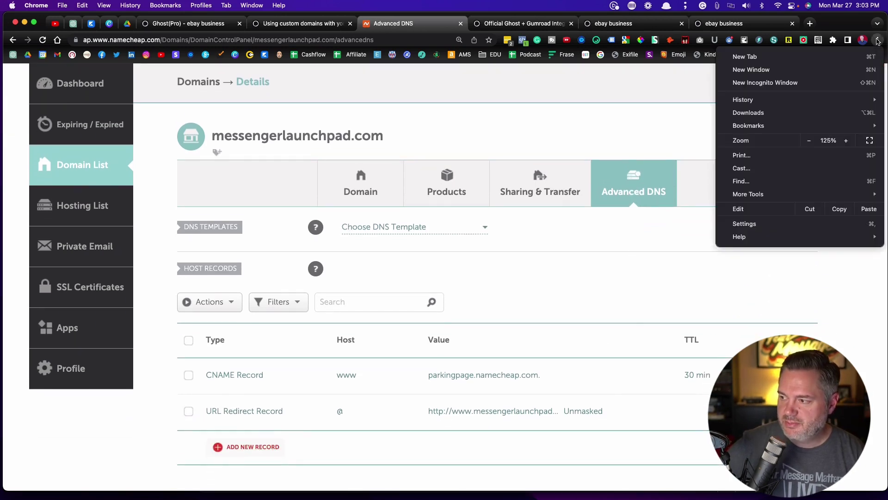
click(846, 141)
click(846, 141)
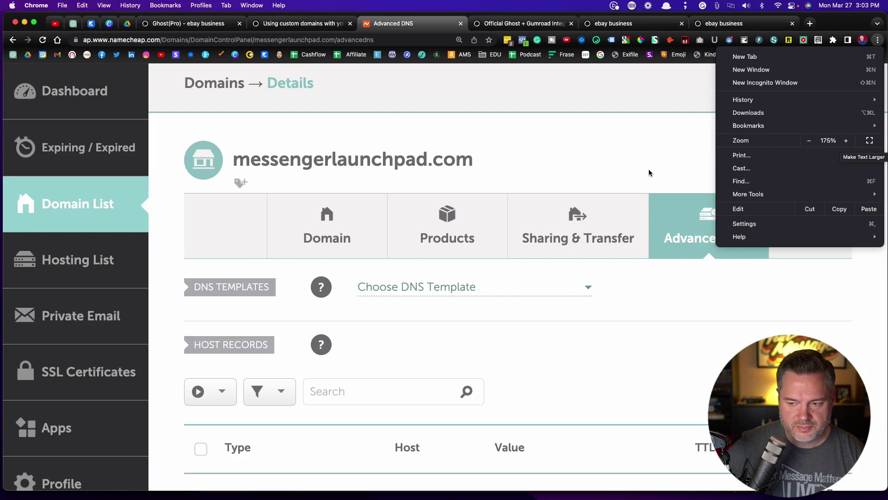
click(605, 144)
Delete the @ URL Redirect record and the www parking-page CNAME record.
scroll(572, 159, down, 5)
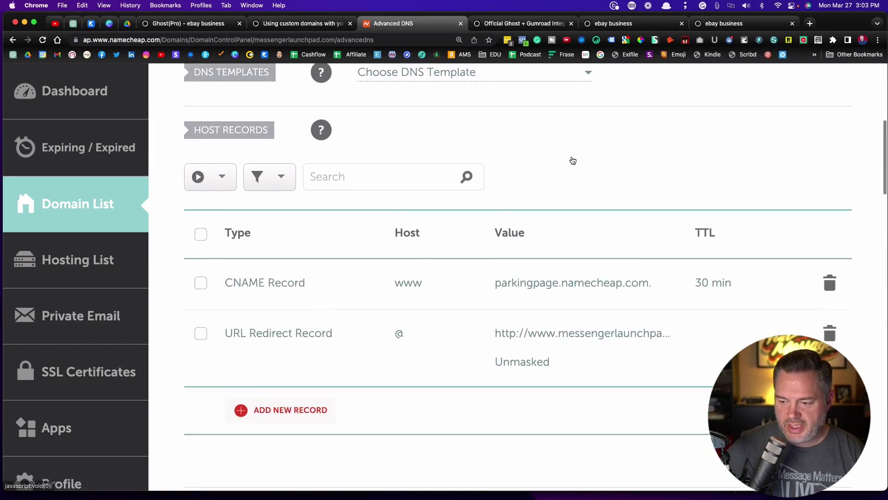
scroll(573, 160, down, 3)
scroll(573, 159, up, 2)
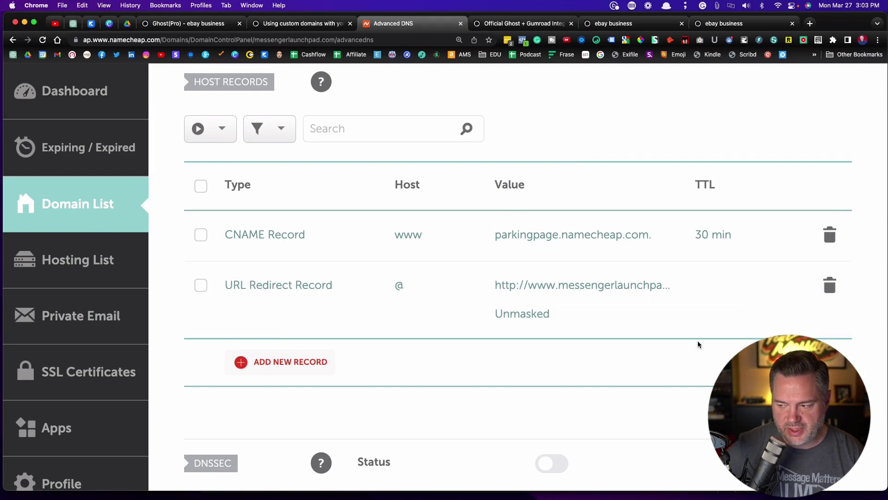
click(830, 285)
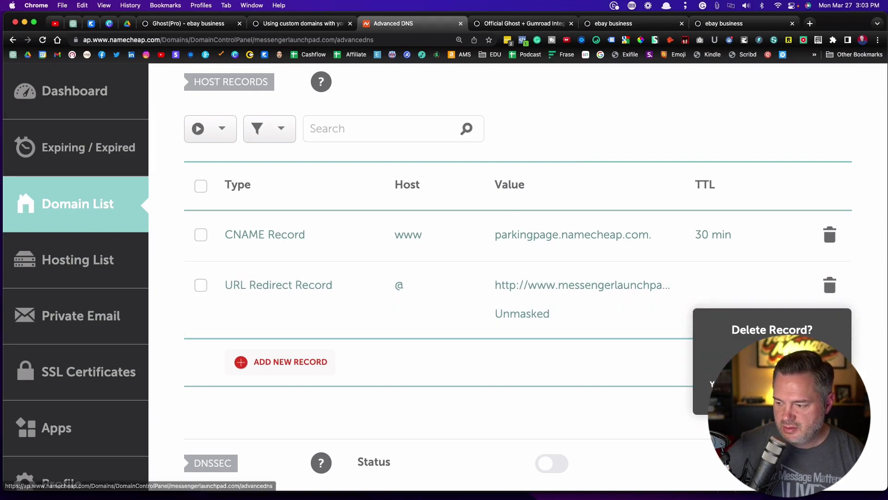
click(756, 358)
click(830, 235)
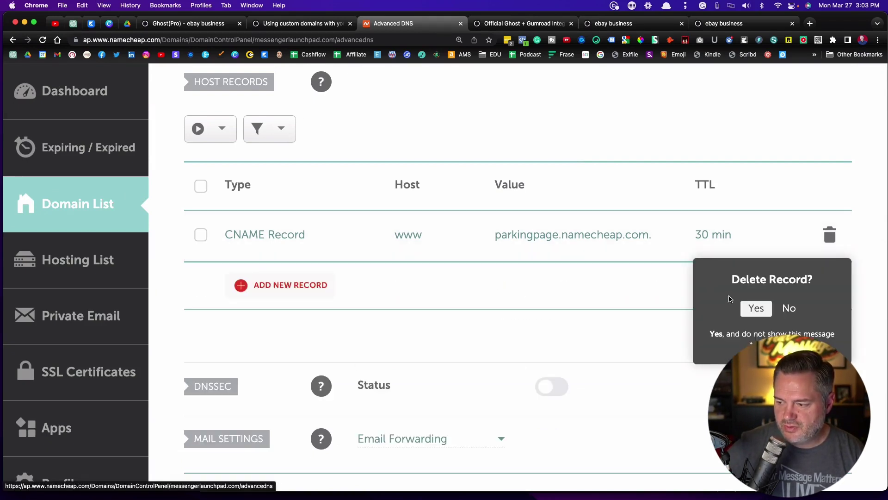
click(753, 308)
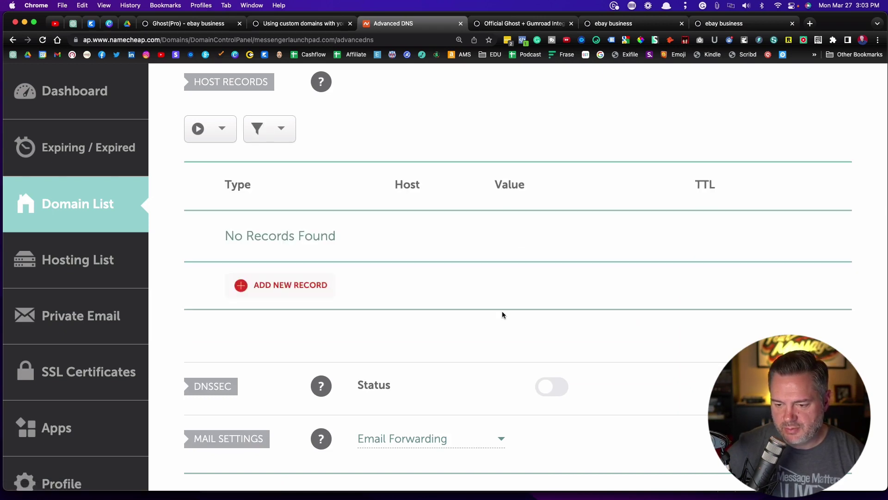
Add a new host record and make it a CNAME Record, as Ghost requires.
click(283, 286)
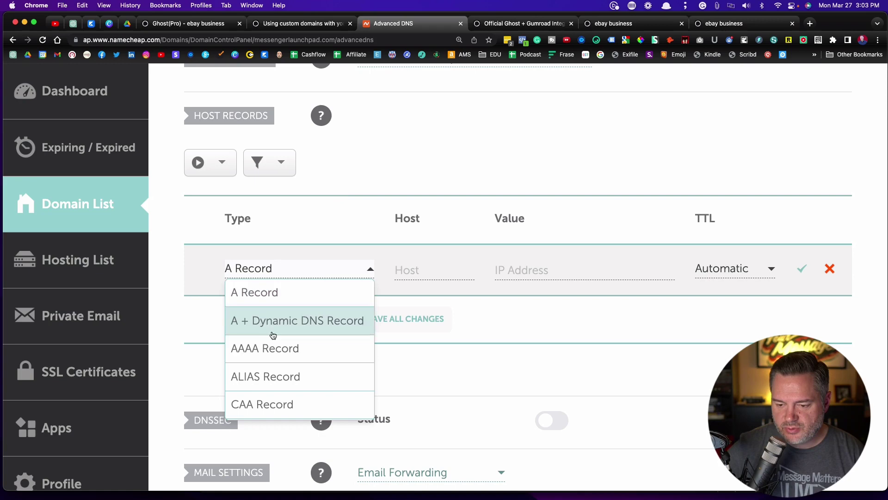
scroll(273, 347, down, 5)
scroll(275, 354, up, 3)
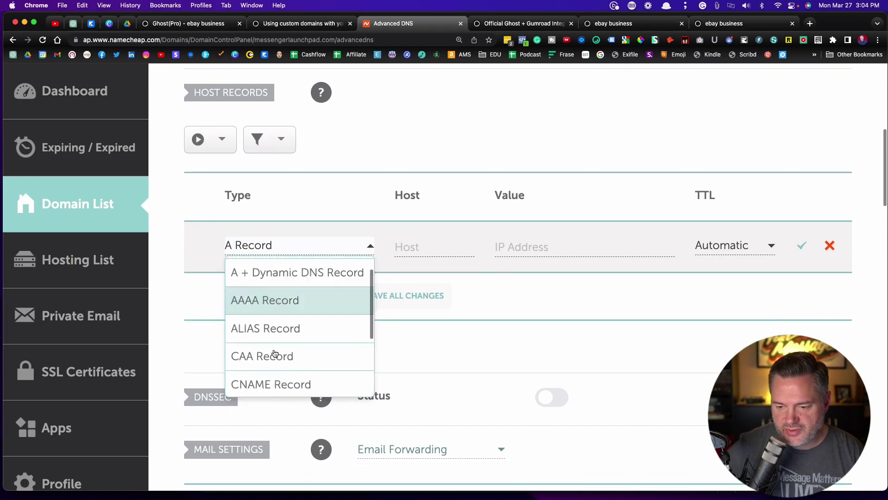
scroll(274, 354, up, 2)
click(274, 266)
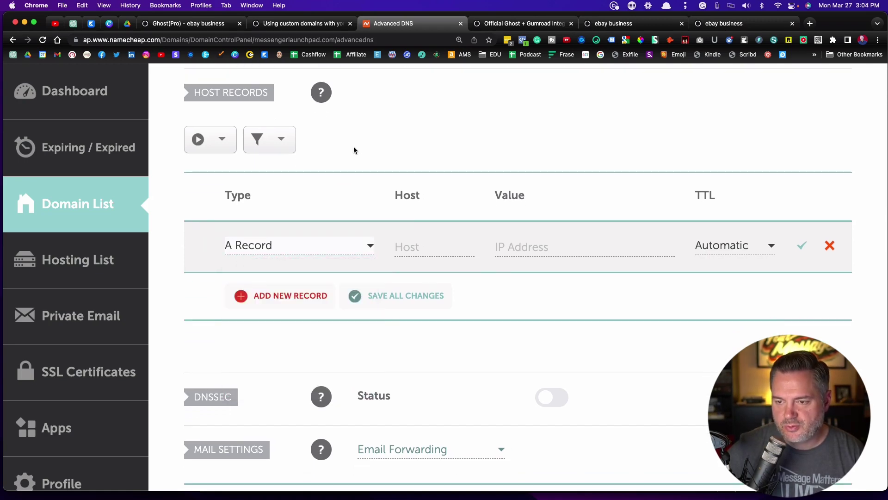
click(190, 24)
click(443, 214)
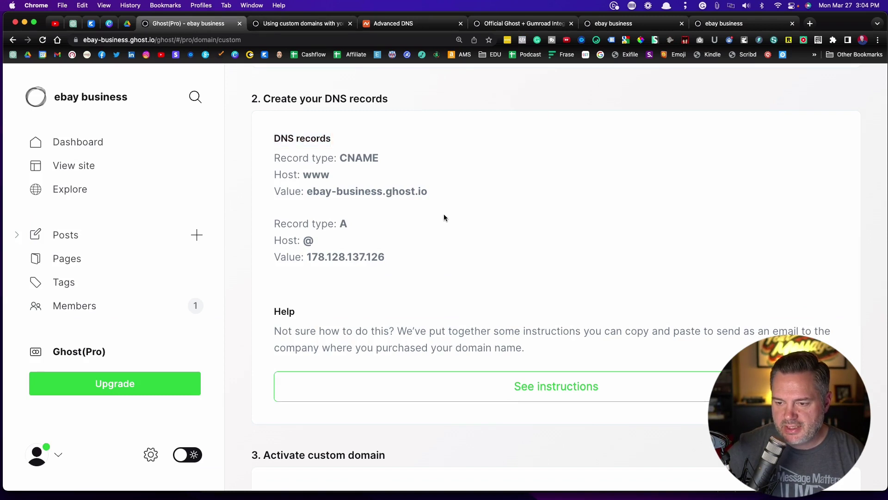
drag(381, 158, 342, 157)
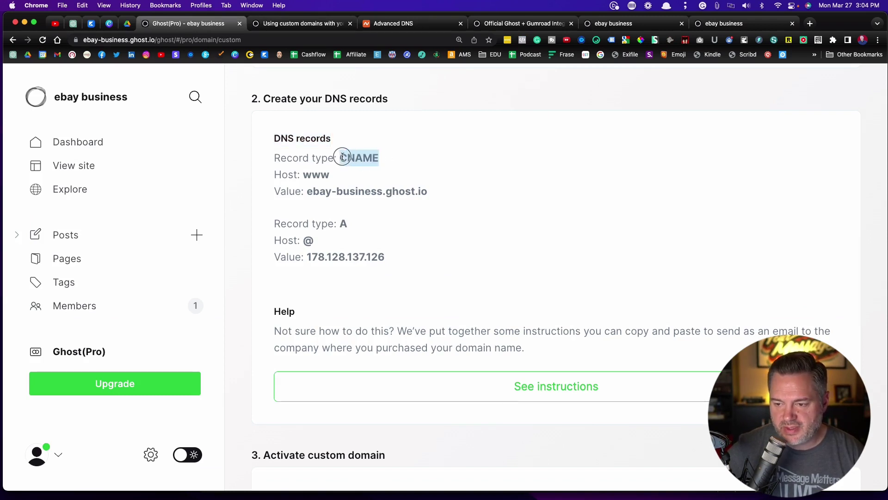
click(378, 24)
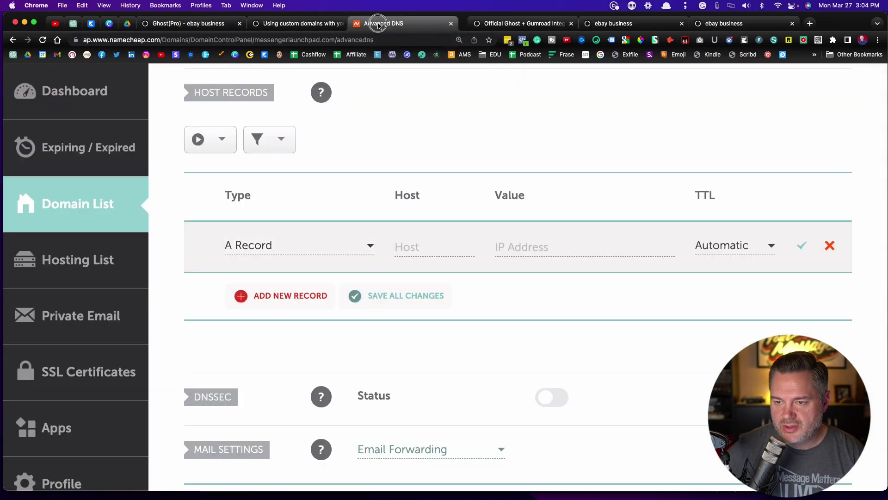
drag(378, 24, 272, 24)
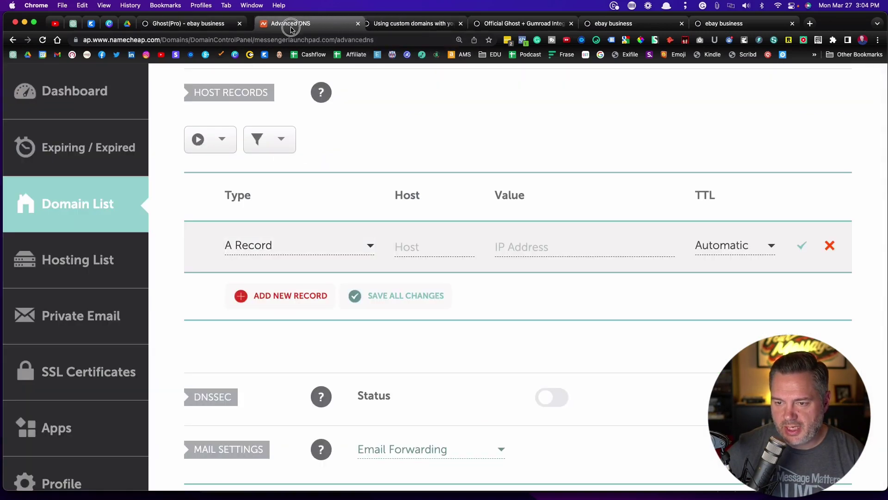
click(254, 252)
scroll(265, 321, down, 3)
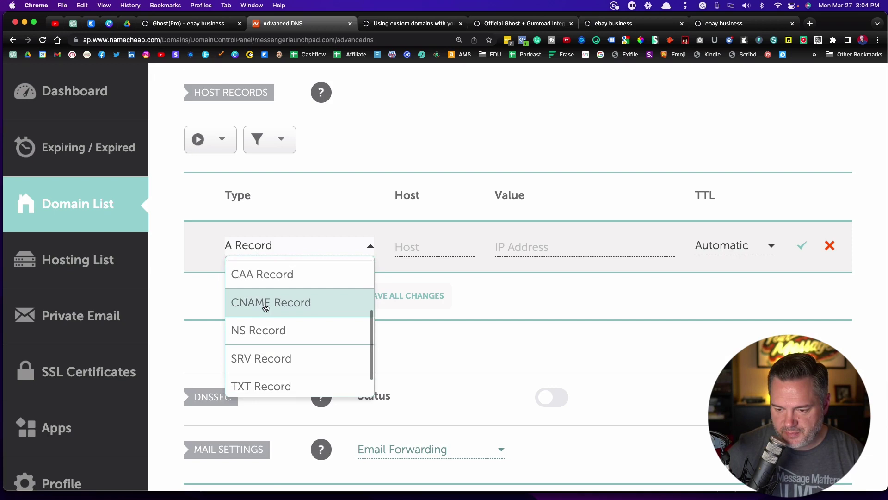
click(265, 308)
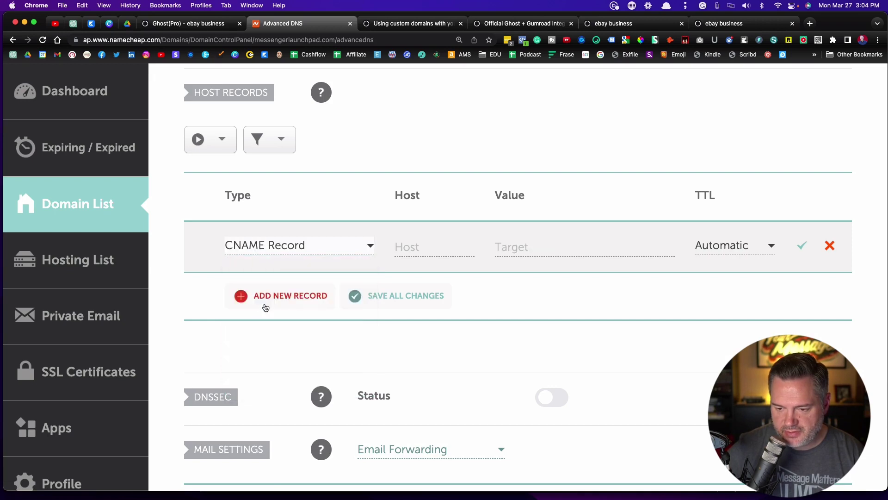
Set the CNAME record's host to www, matching Ghost's instructions.
click(186, 27)
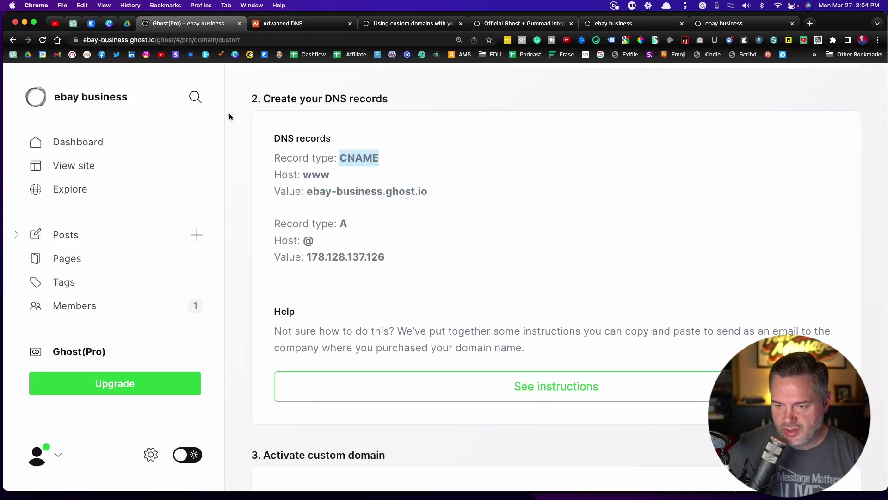
drag(330, 175, 303, 174)
click(284, 25)
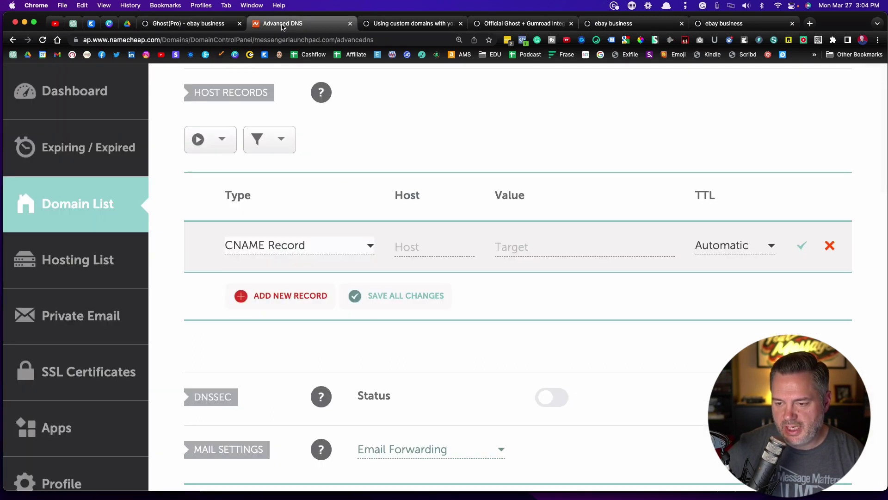
click(403, 249)
text(www)
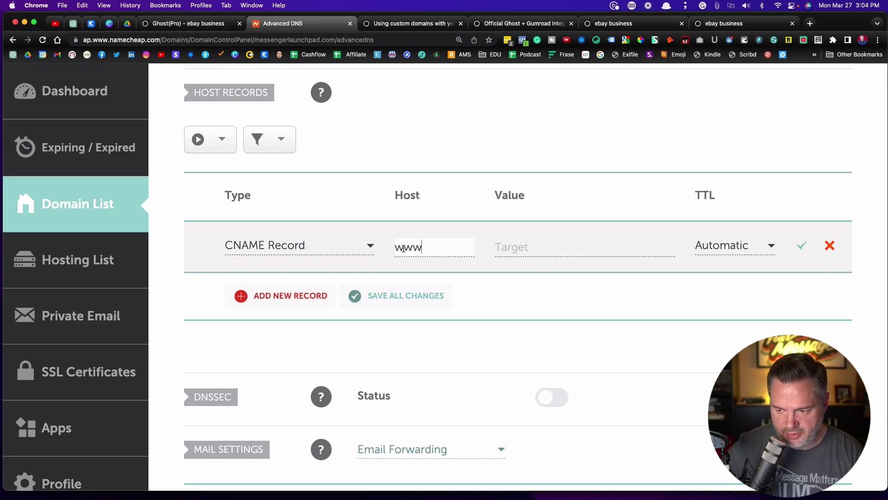
click(397, 112)
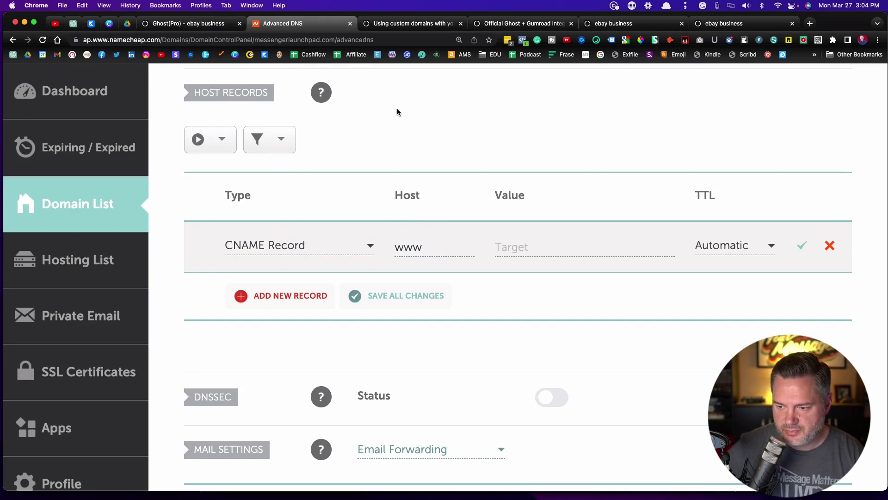
Paste ebay-business.ghost.io from Ghost as the CNAME target and save the record.
click(193, 28)
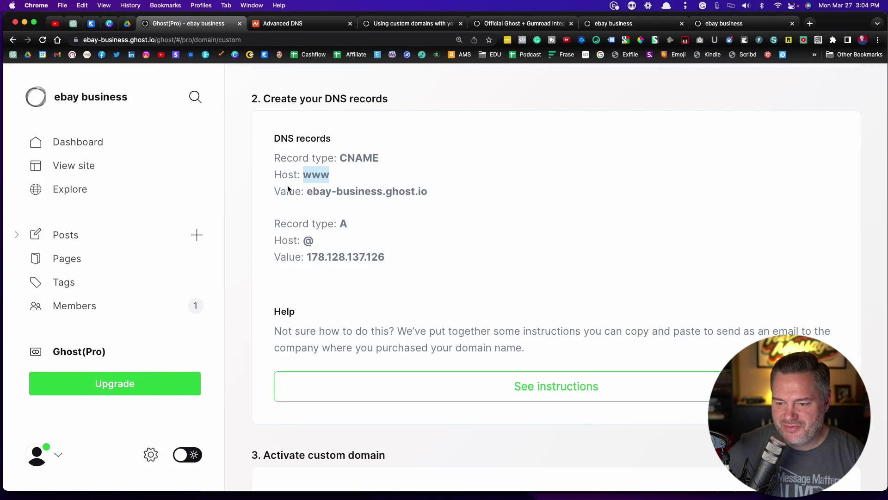
click(308, 192)
drag(308, 192, 426, 198)
key(super+c)
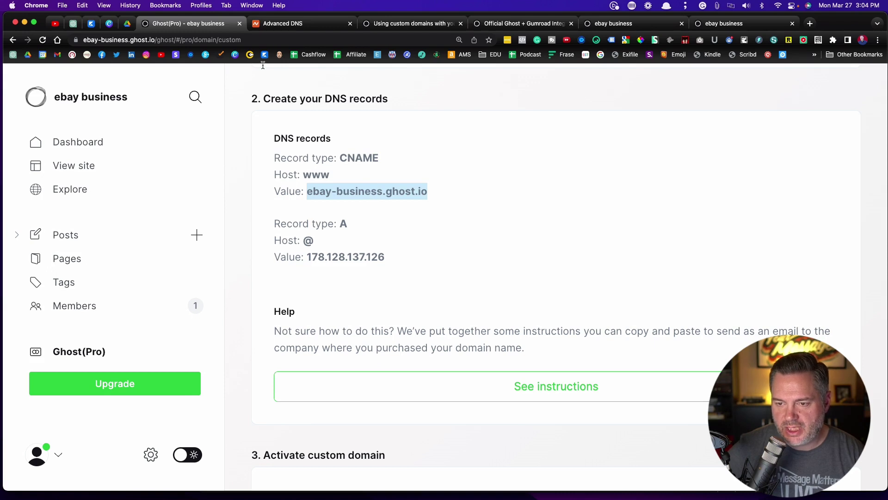
click(276, 27)
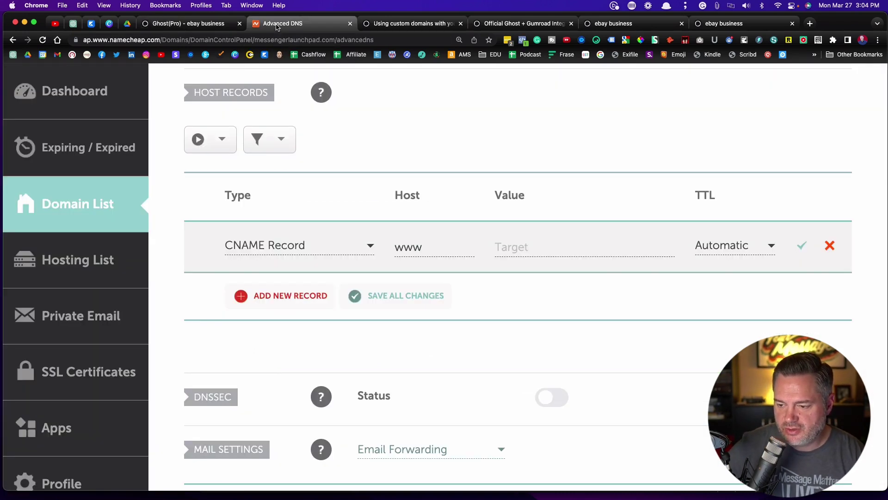
click(502, 247)
key(super+v)
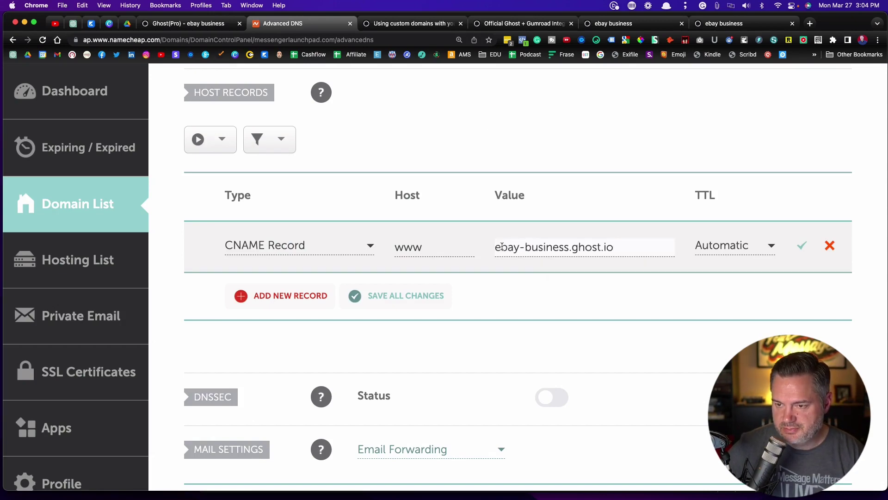
click(187, 23)
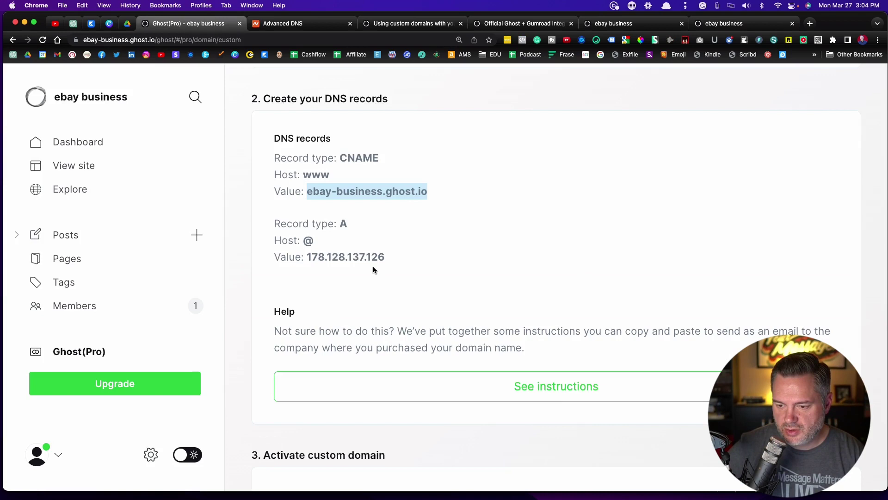
scroll(373, 268, down, 1)
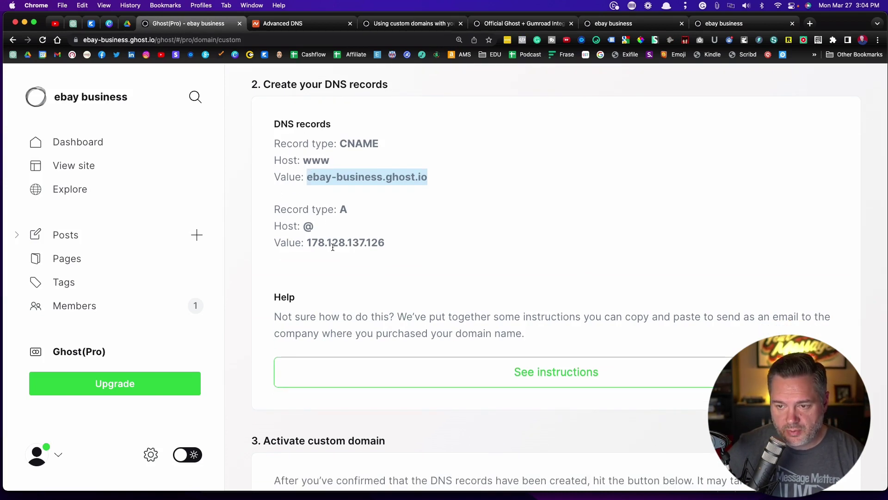
click(291, 24)
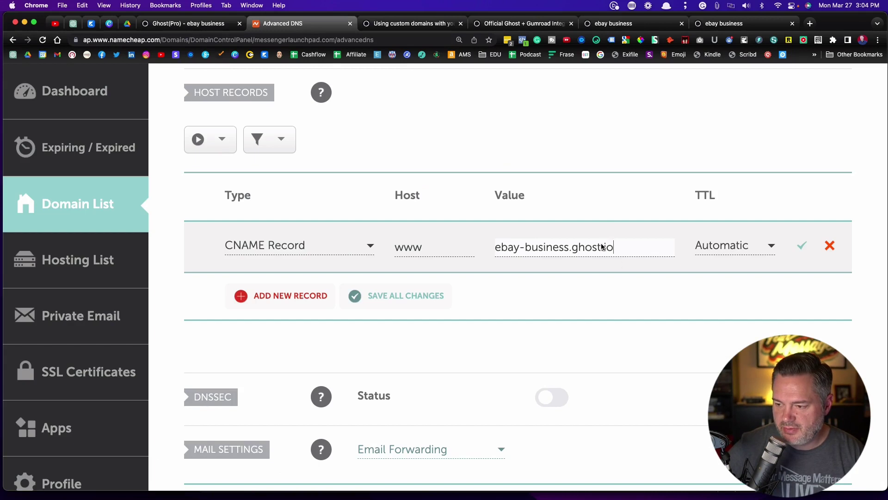
click(803, 247)
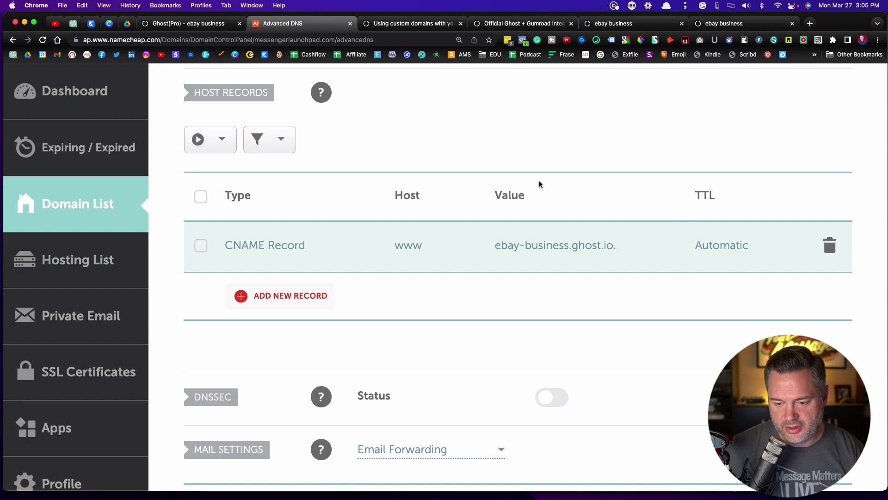
Add a second host record of type A Record with host @.
click(280, 299)
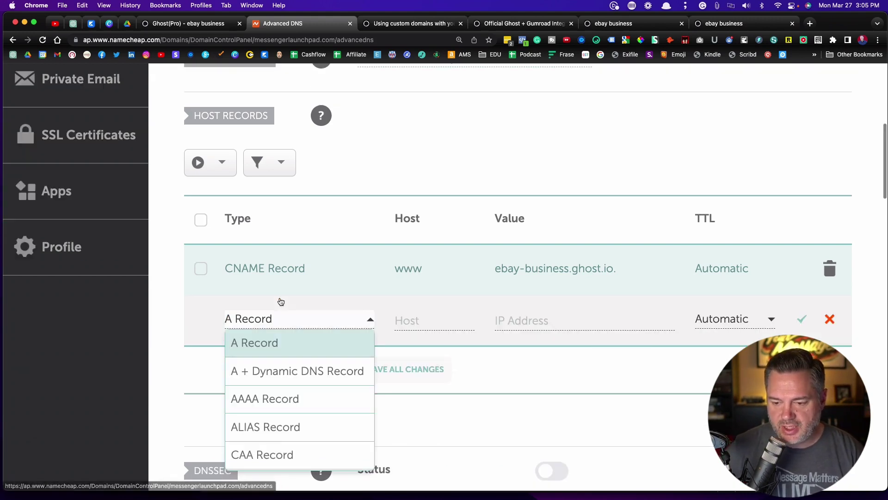
click(201, 24)
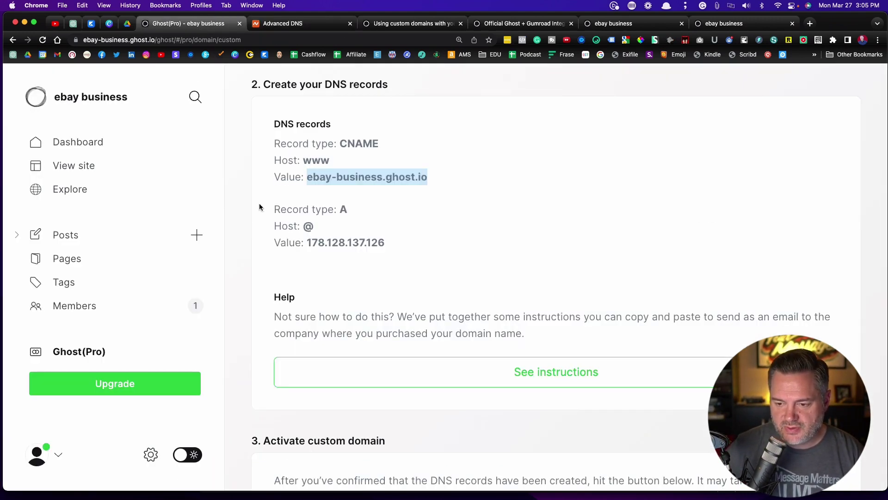
double_click(347, 210)
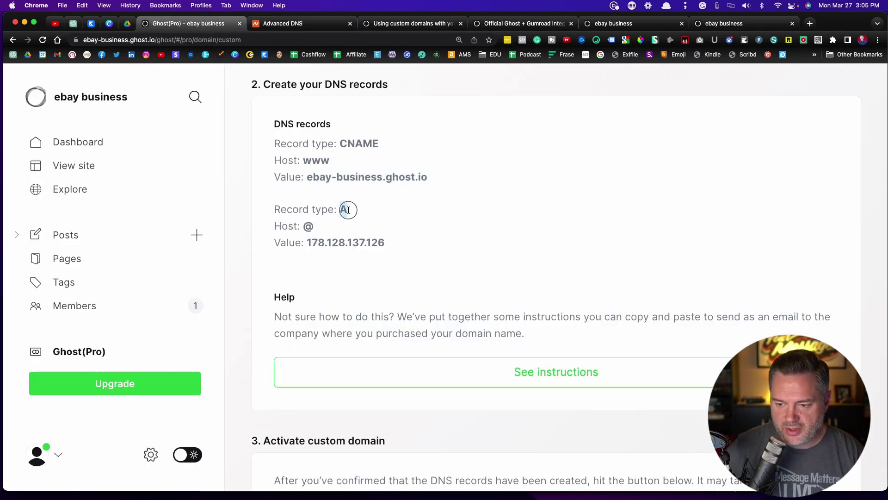
click(291, 24)
click(255, 343)
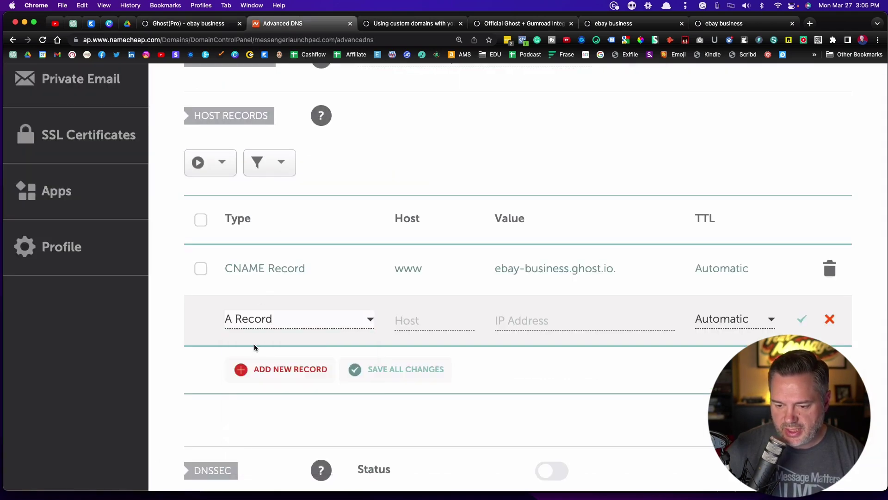
click(209, 26)
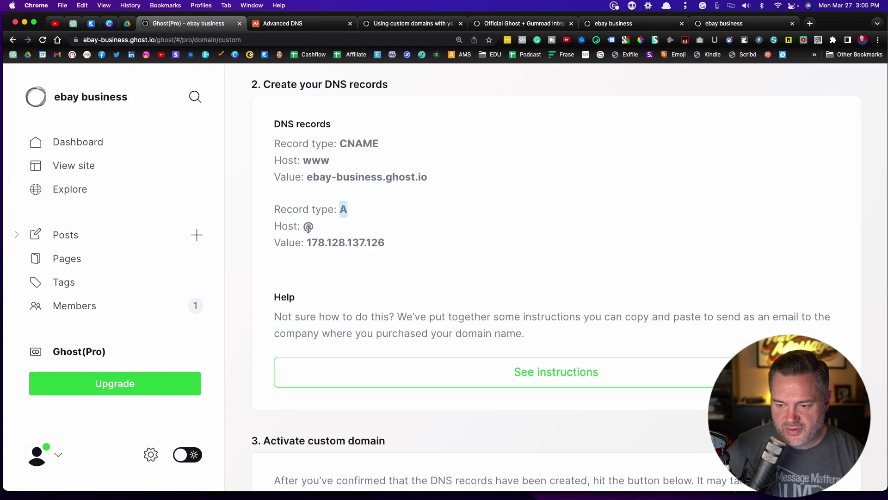
click(278, 23)
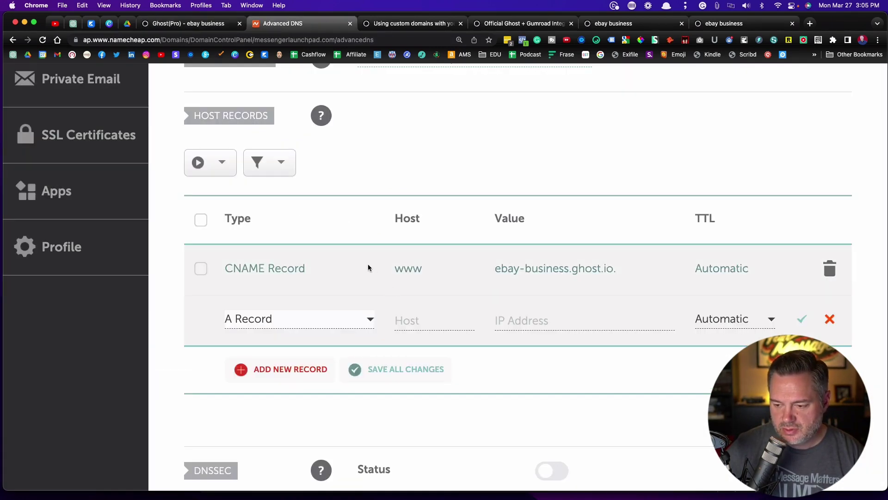
click(406, 320)
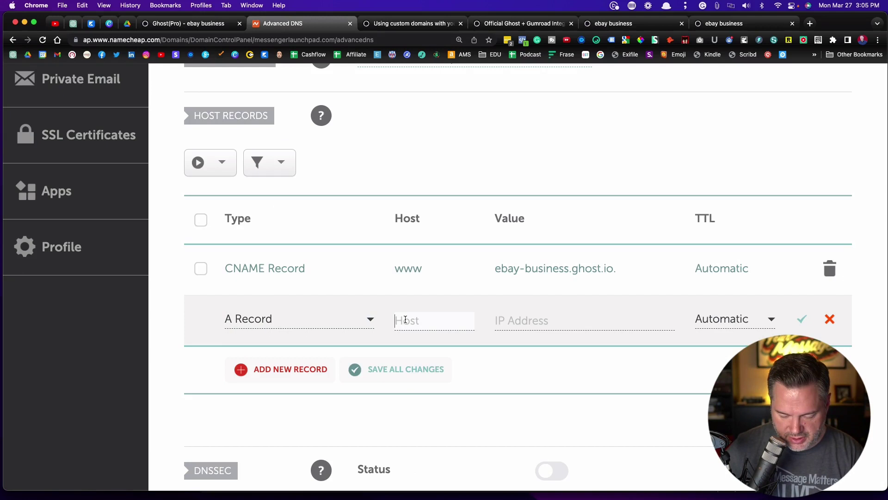
text(@)
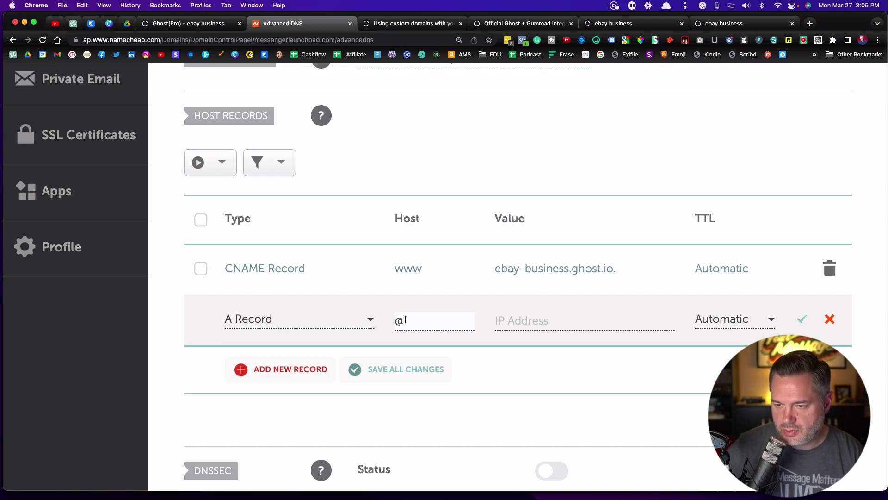
Copy 178.128.137.126 from Ghost into the A record's value and save it.
click(188, 24)
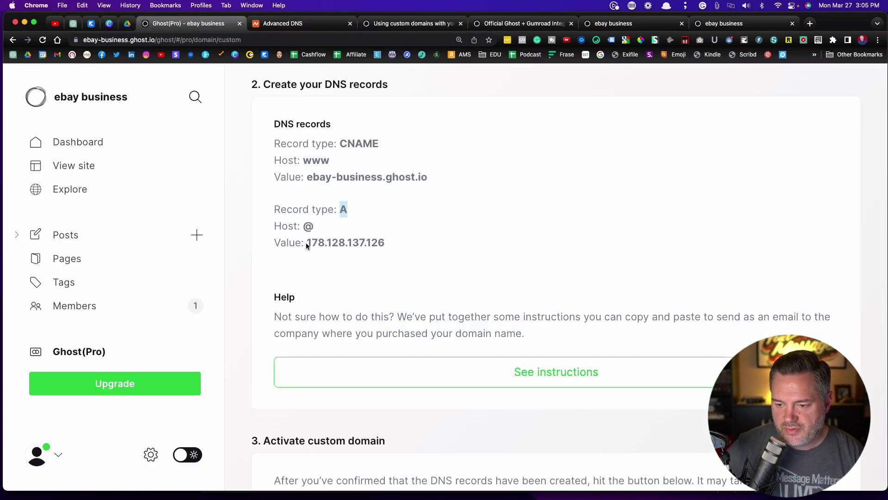
drag(307, 243, 387, 248)
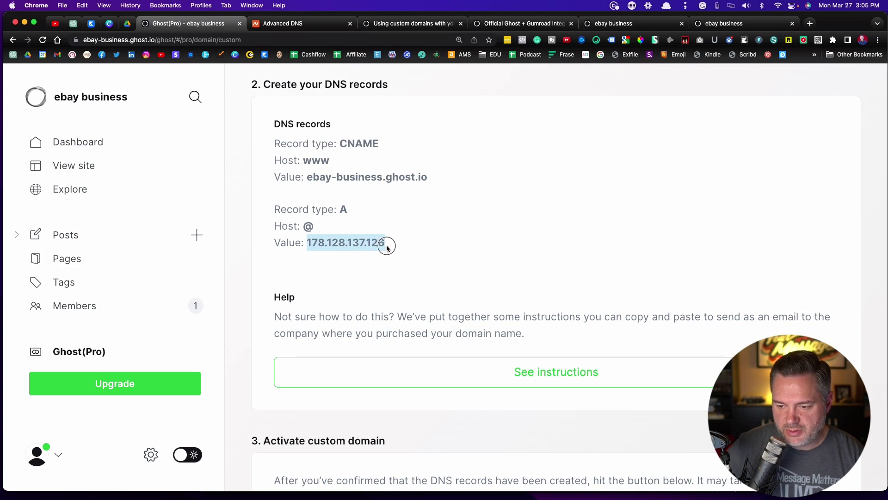
key(super+c)
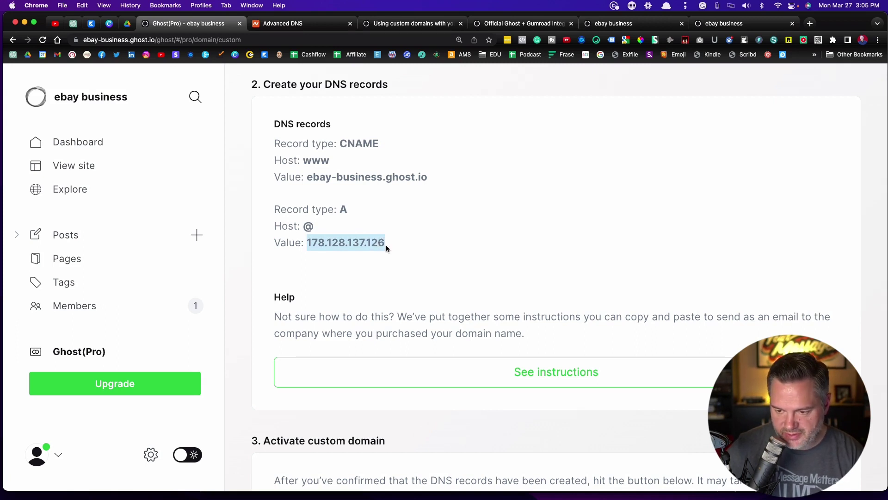
click(273, 20)
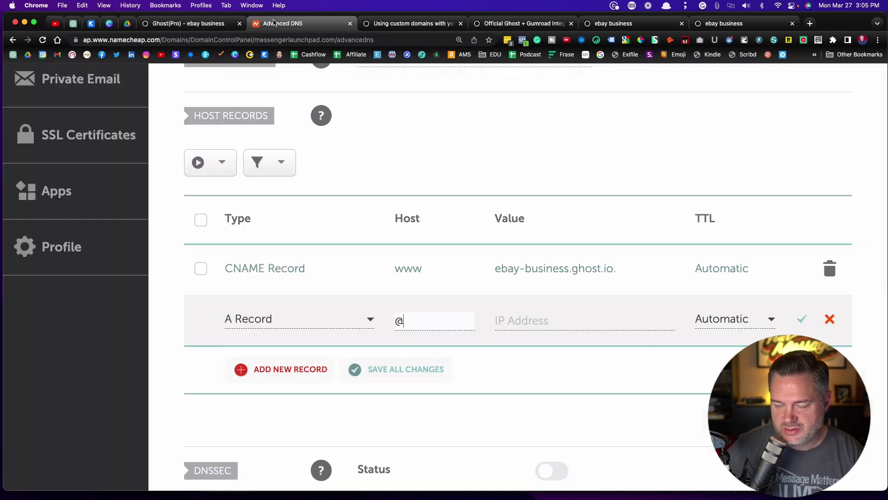
click(531, 320)
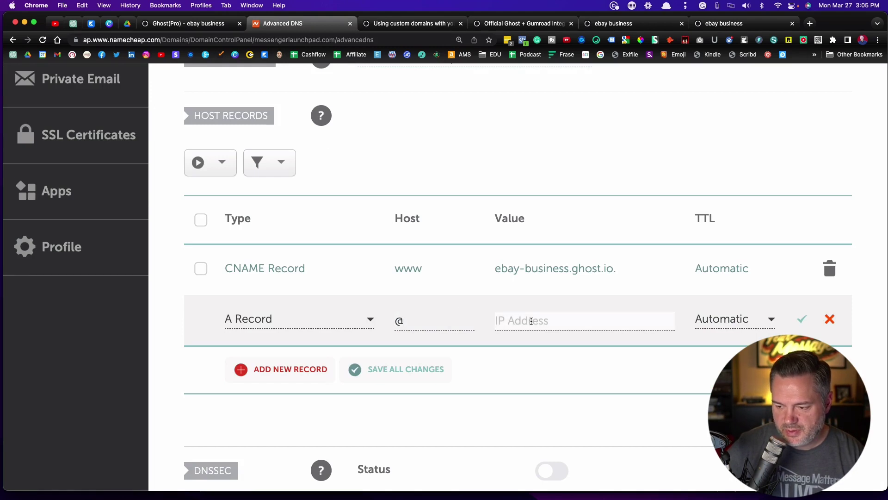
key(super+v)
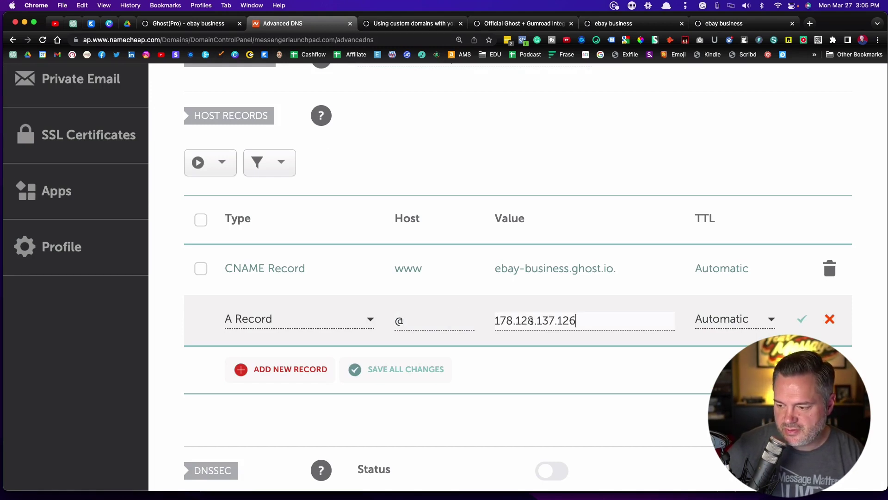
click(803, 322)
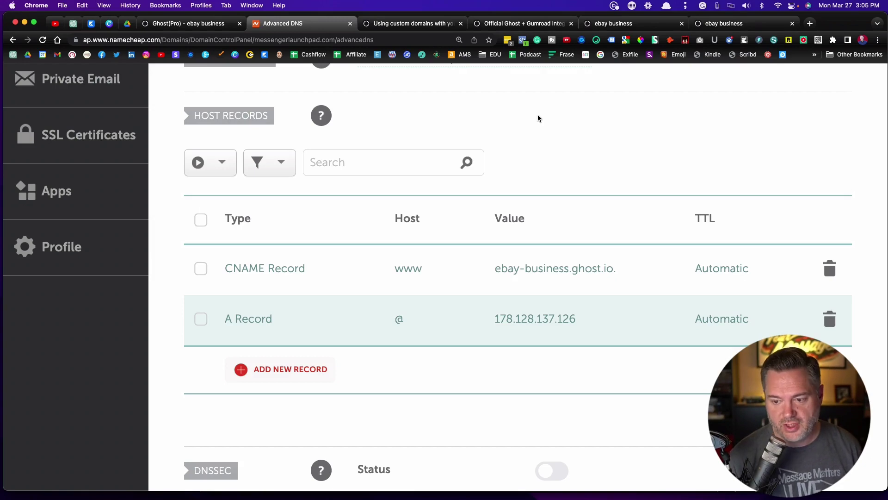
Copy the domain name messengerlaunchpad.com and open a new browser tab.
scroll(538, 118, up, 7)
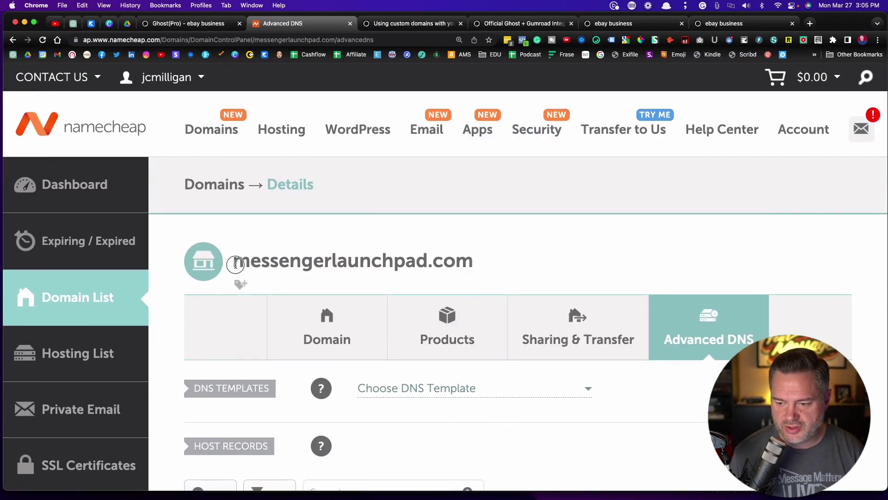
drag(234, 261, 470, 275)
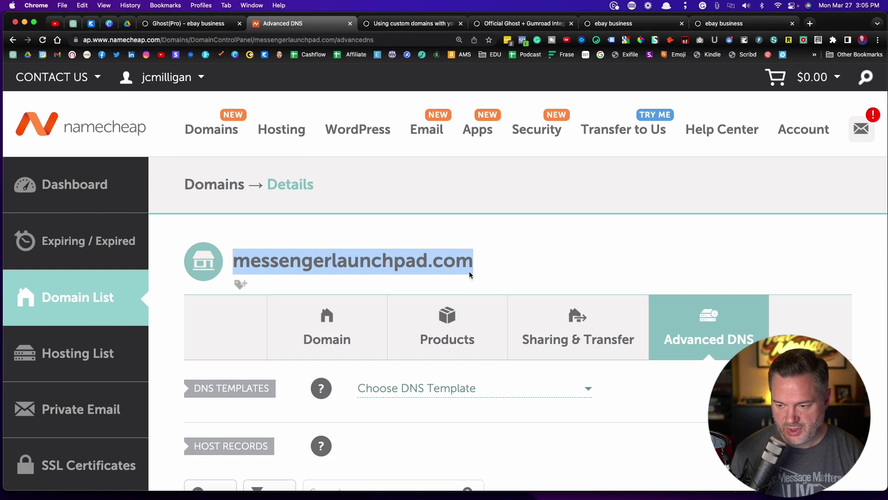
scroll(469, 274, down, 8)
scroll(470, 275, down, 5)
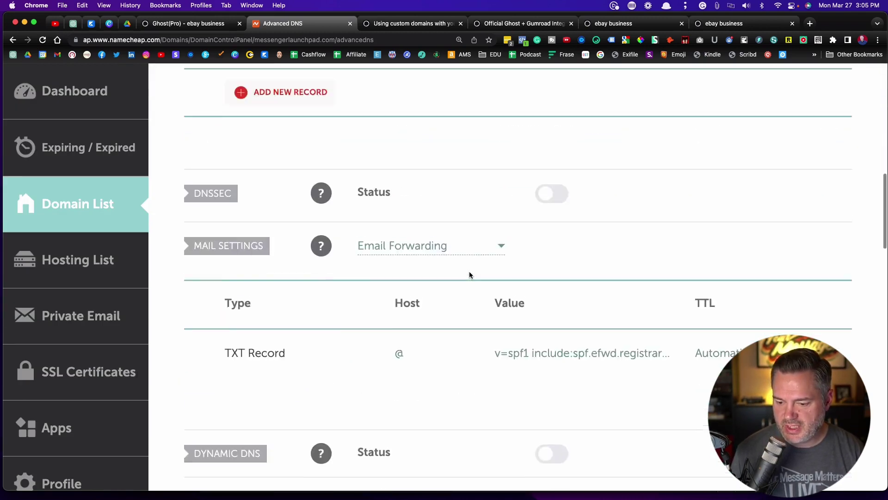
scroll(470, 274, up, 10)
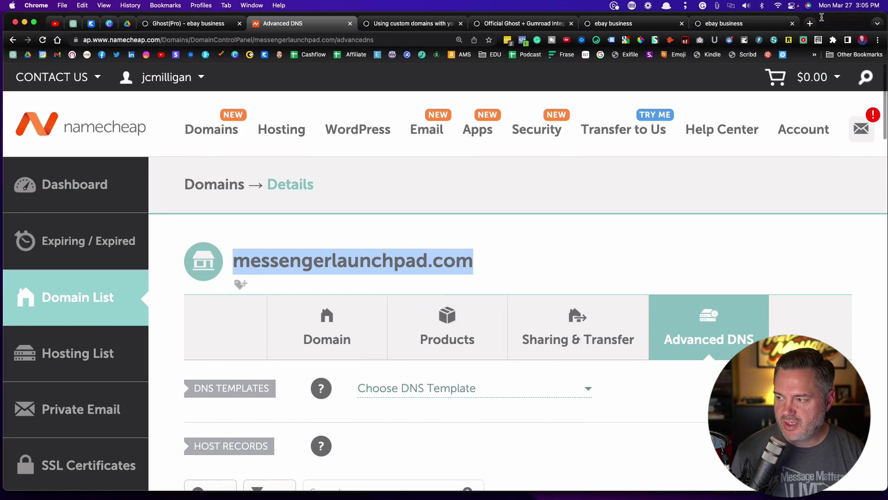
click(810, 23)
Visit messengerlaunchpad.com and reload it, getting DNS_PROBE_FINISHED_NXDOMAIN.
key(super+v)
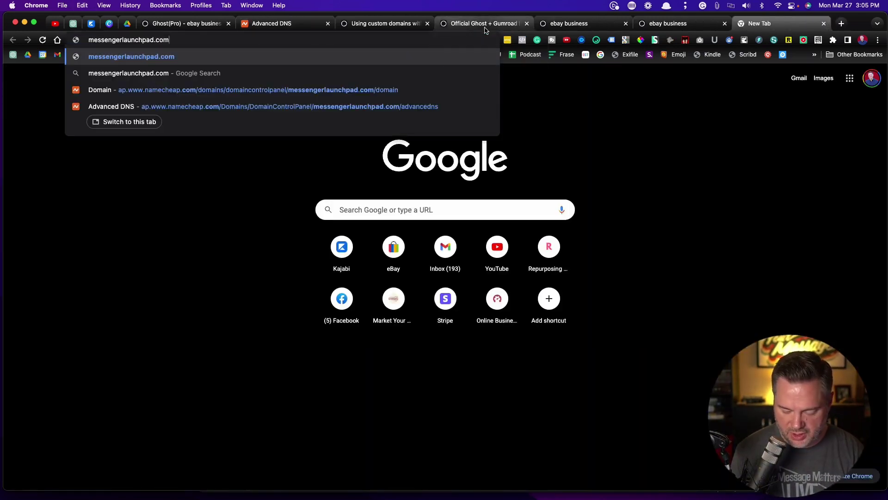
key(Return)
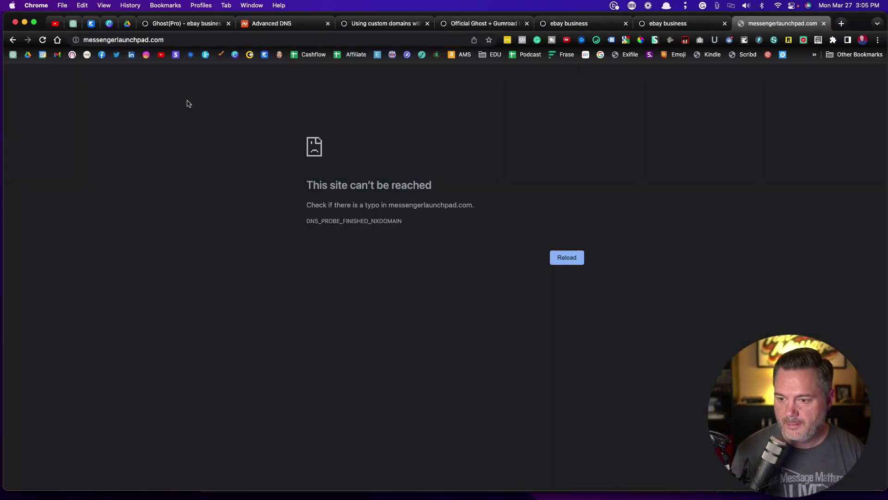
click(565, 257)
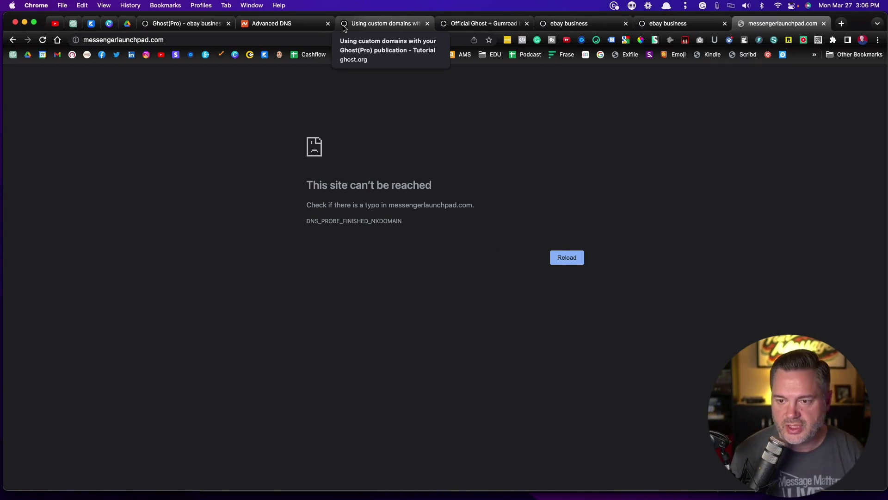
Back in Ghost(Pro) domain settings, activate the messengerlaunchpad.com custom domain under step 3.
click(190, 24)
scroll(436, 284, down, 3)
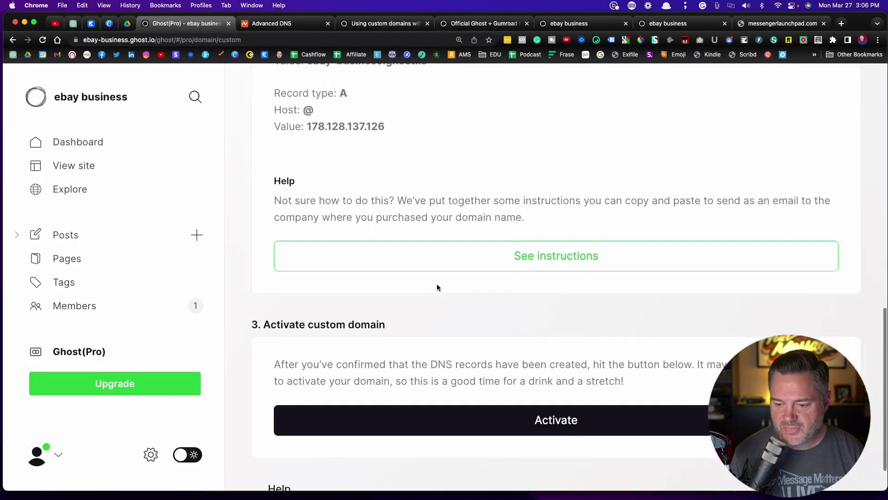
scroll(437, 286, down, 2)
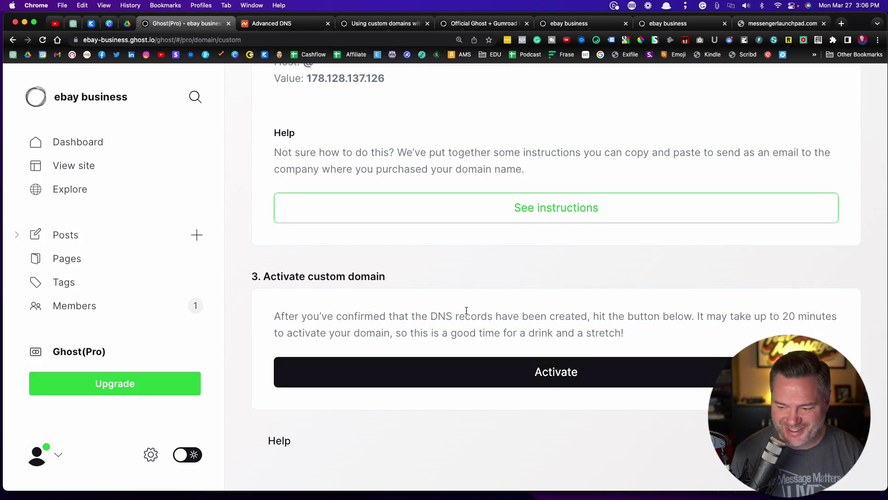
click(554, 377)
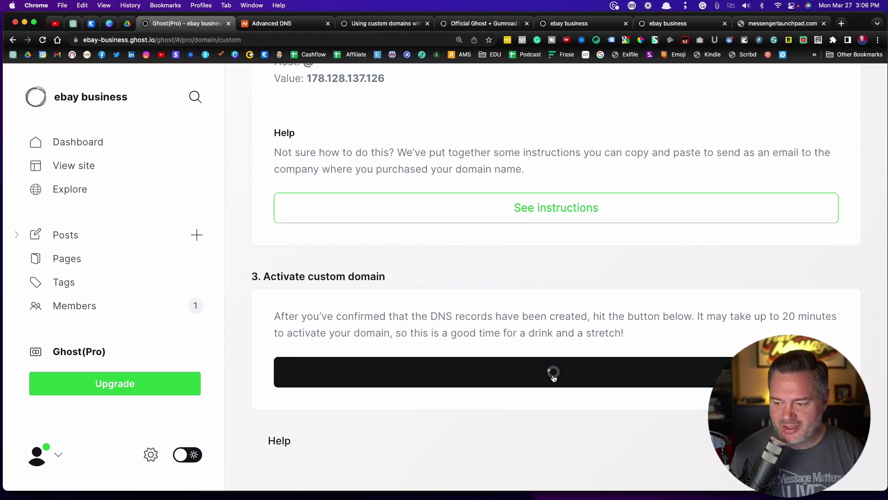